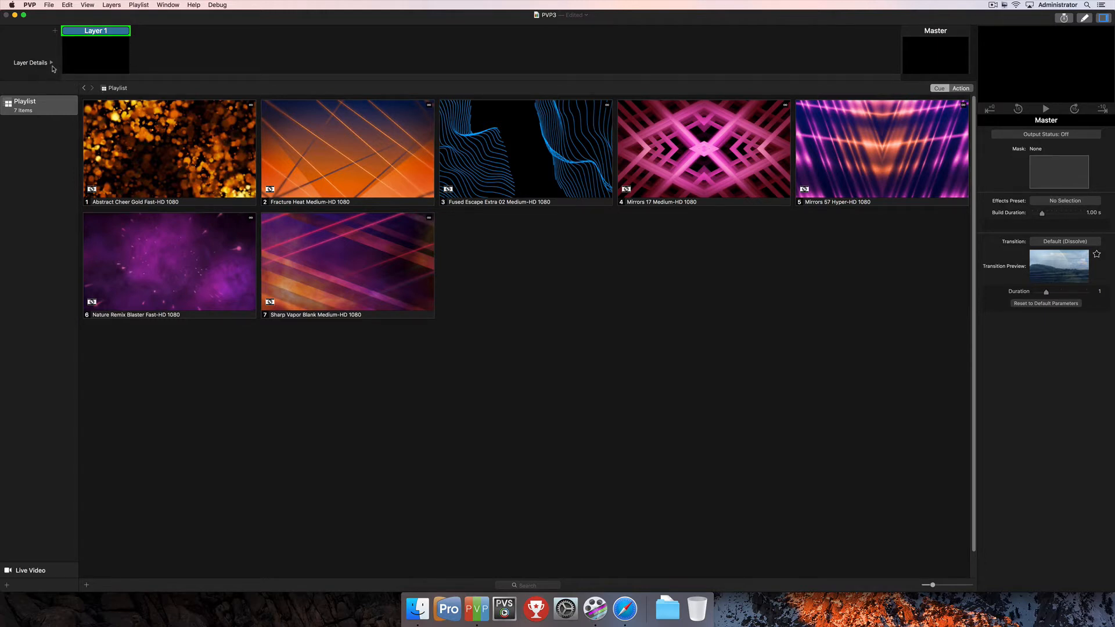
# - Expand the layer details until all of Layer 1's settings down to Transition are shown, and view its available target sets
pyautogui.click(52, 62)
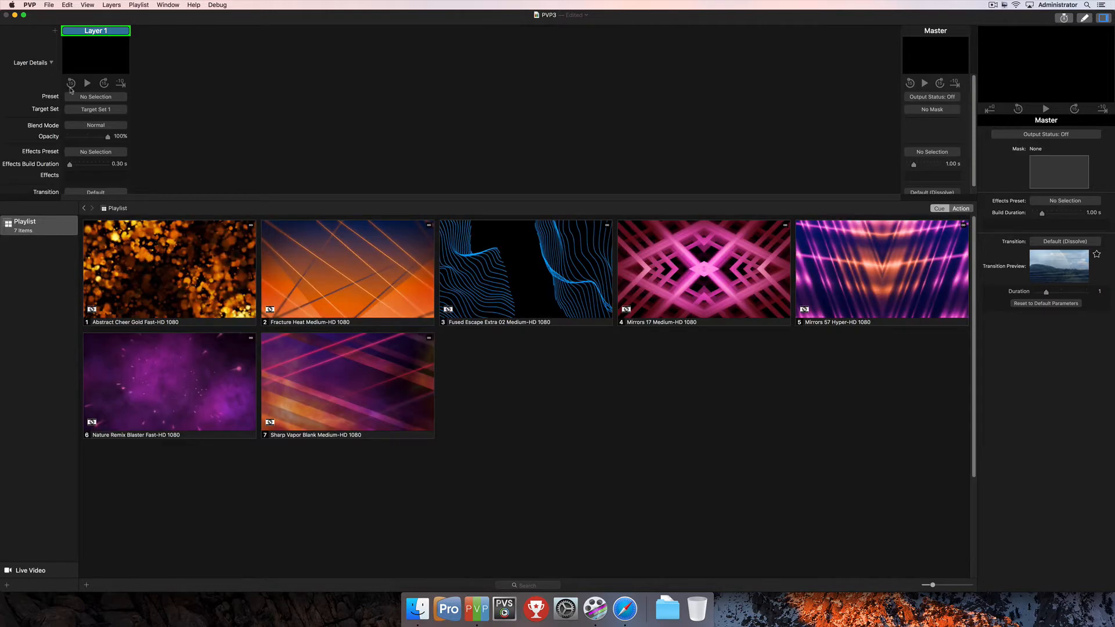
pyautogui.click(51, 63)
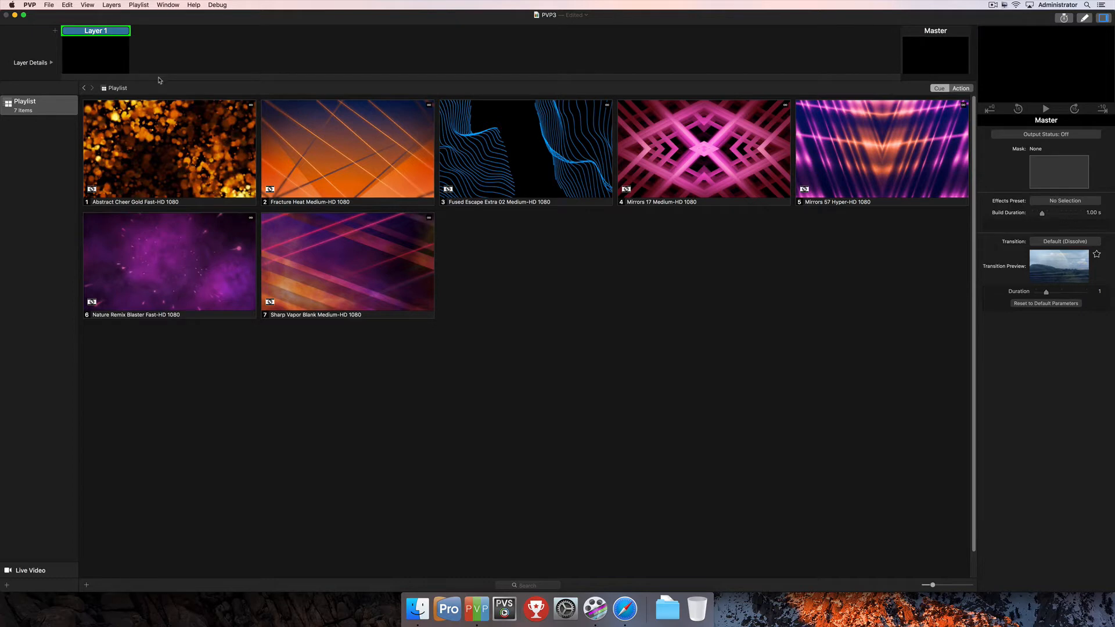
pyautogui.moveTo(158, 78); pyautogui.dragTo(163, 213)
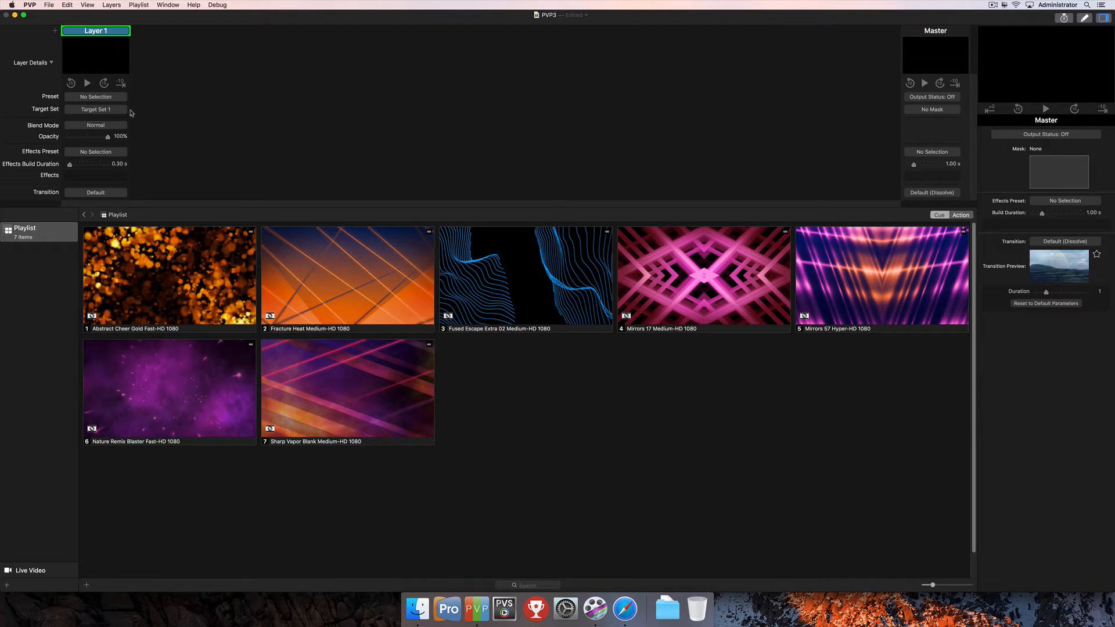
pyautogui.click(76, 111)
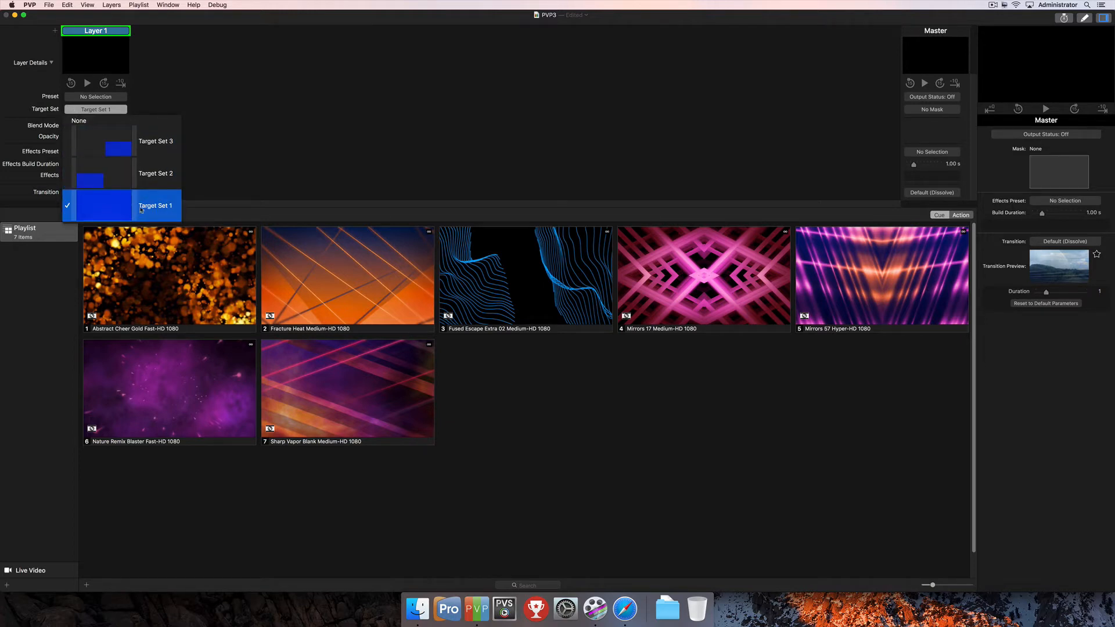
pyautogui.click(235, 187)
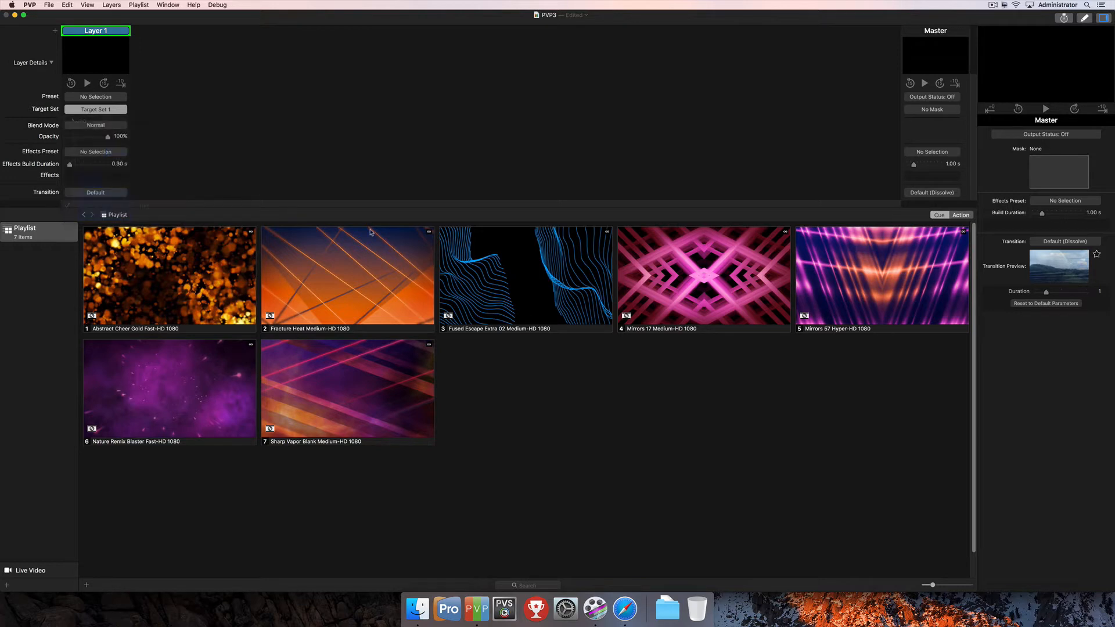
# - Play the Abstract Cheer Gold Fast clip on Layer 1, mute and unmute its audio, and clear the layer
pyautogui.click(167, 287)
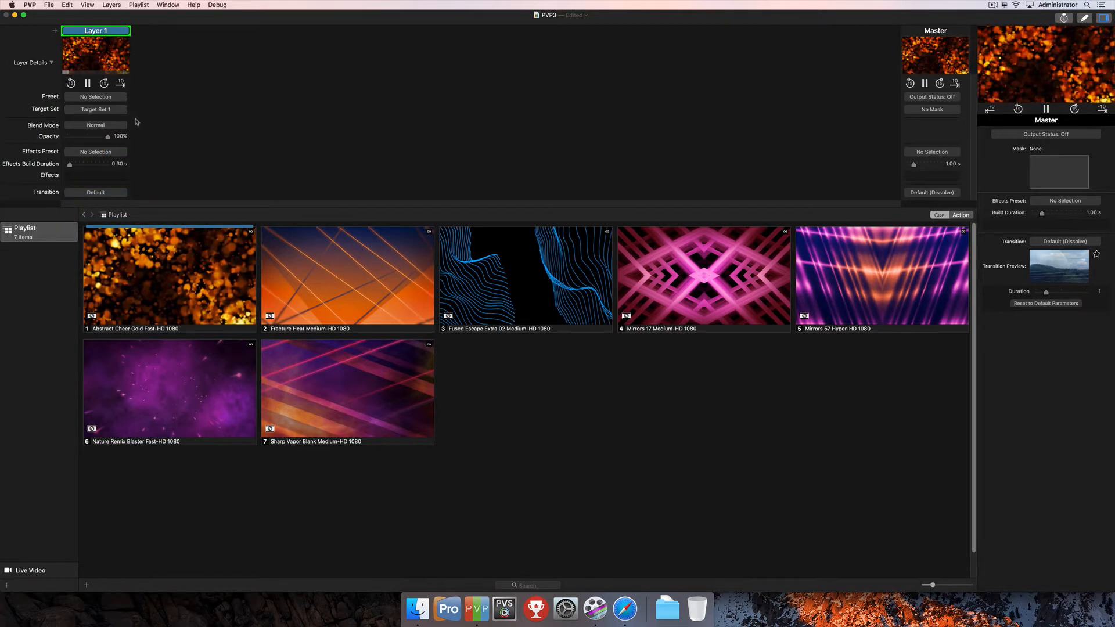
pyautogui.moveTo(103, 65)
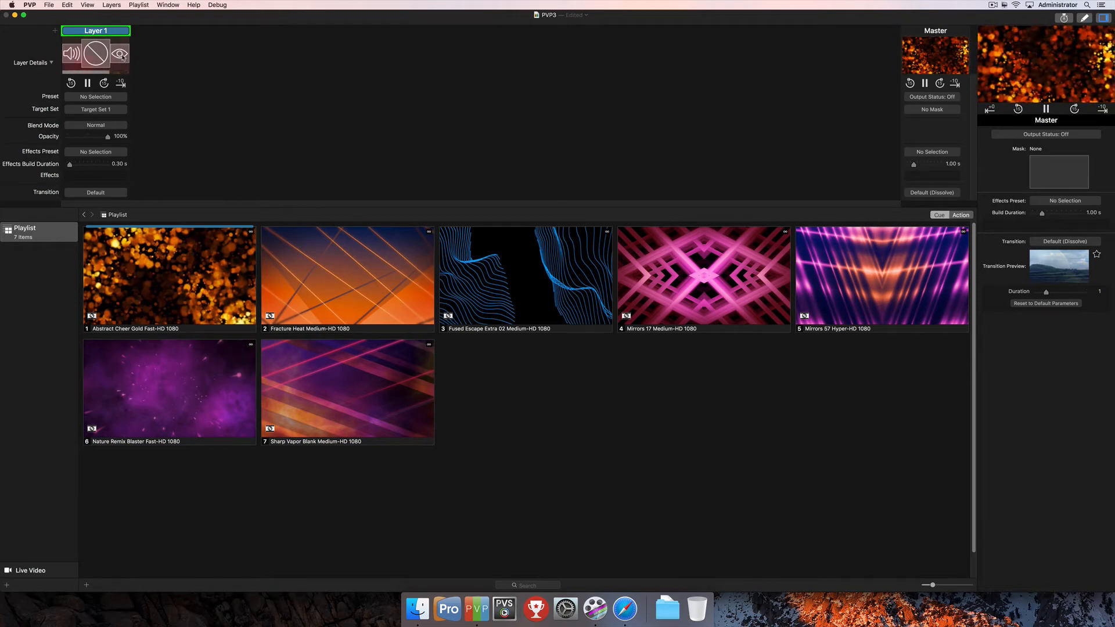
pyautogui.click(71, 54)
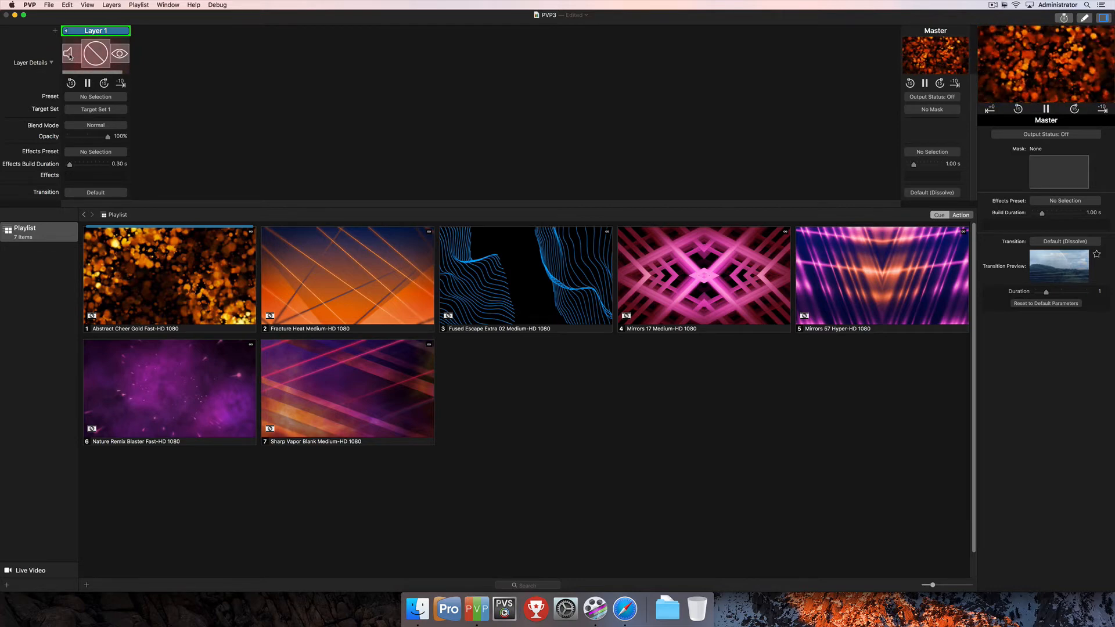
pyautogui.click(71, 55)
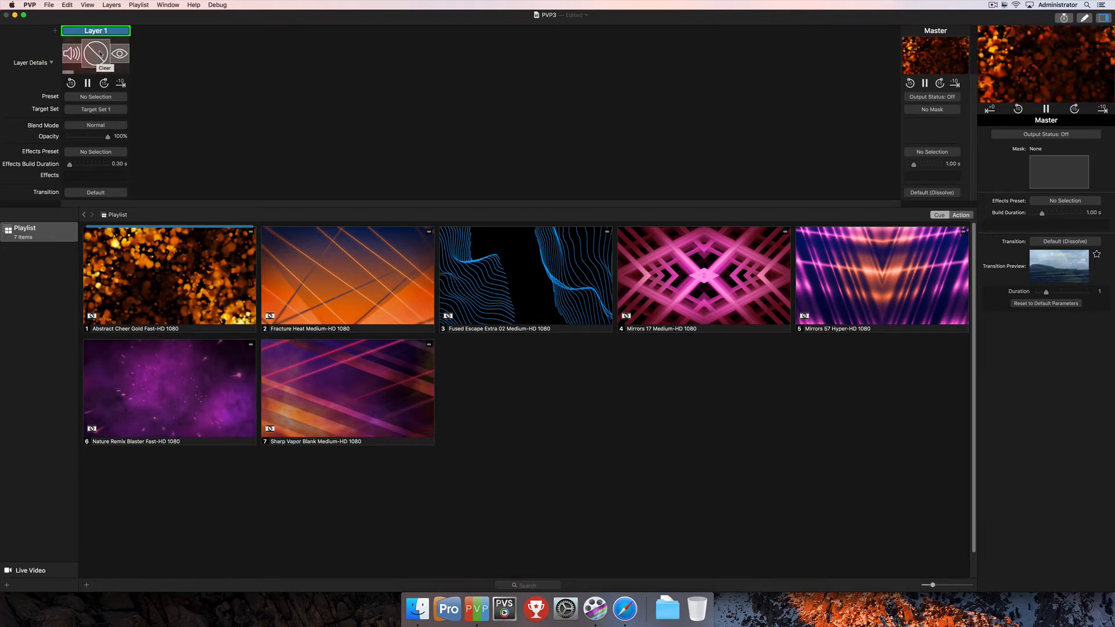
pyautogui.click(96, 64)
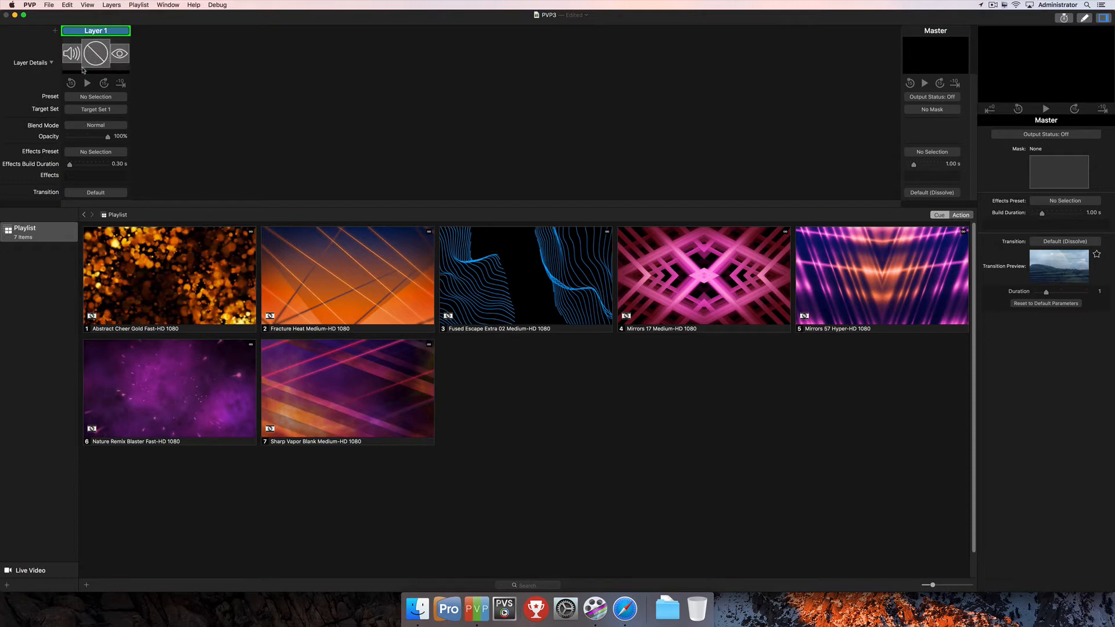
# - View the time options for jumping to a point near the end of Layer 1's clip
pyautogui.moveTo(91, 60)
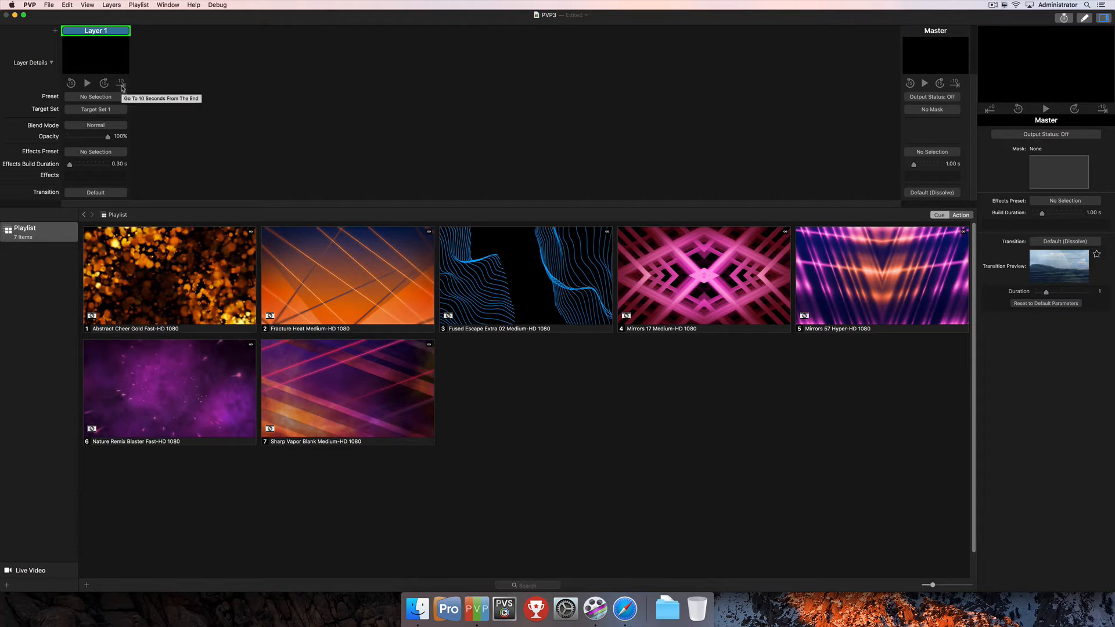
pyautogui.click(121, 85)
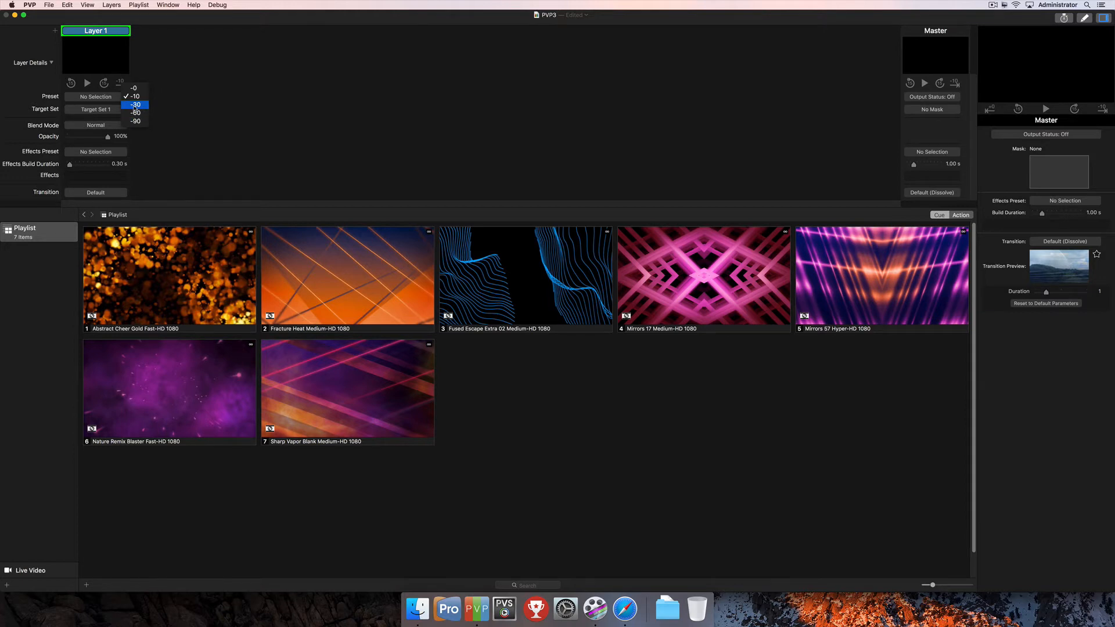
pyautogui.click(191, 95)
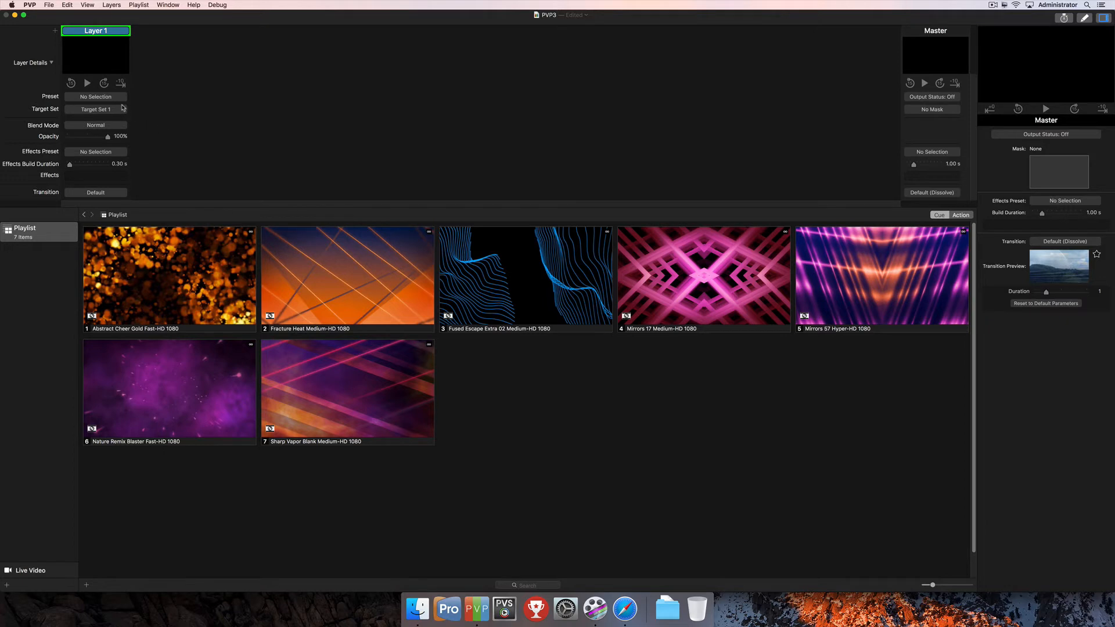
# - Switch Layer 1 to Target Set 3 and finally to Target Set 2, and look over its blend modes
pyautogui.click(120, 114)
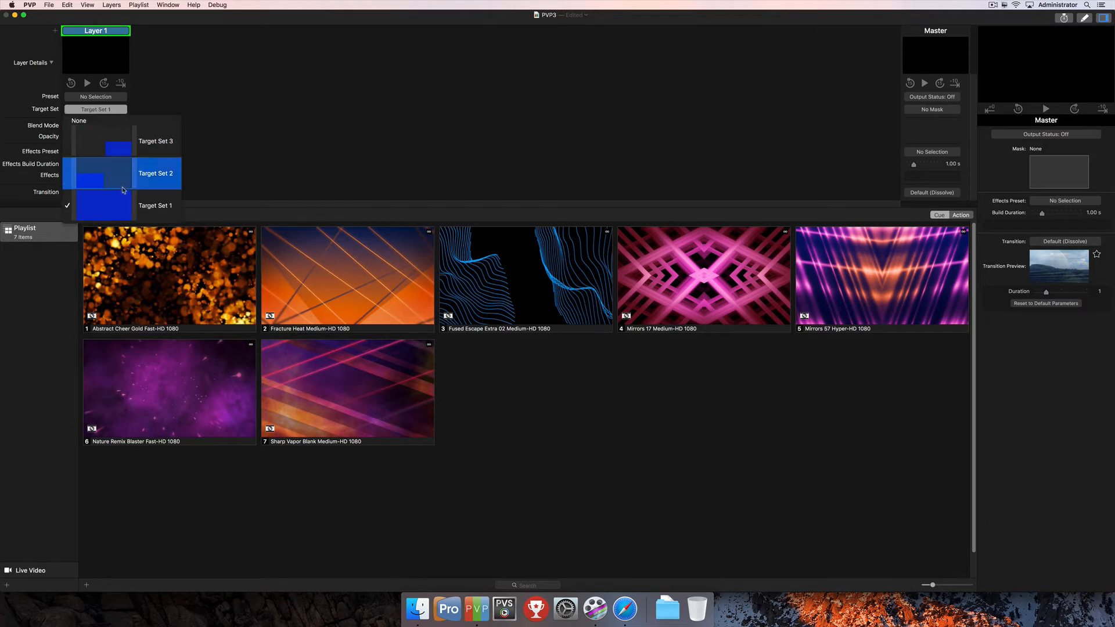
pyautogui.click(129, 147)
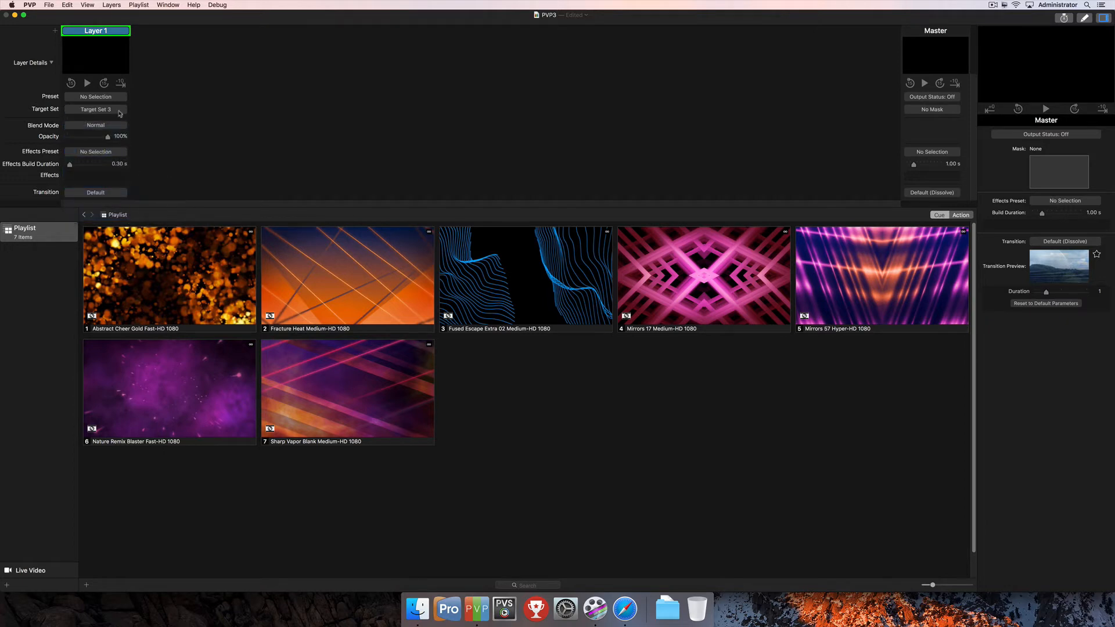
pyautogui.click(119, 113)
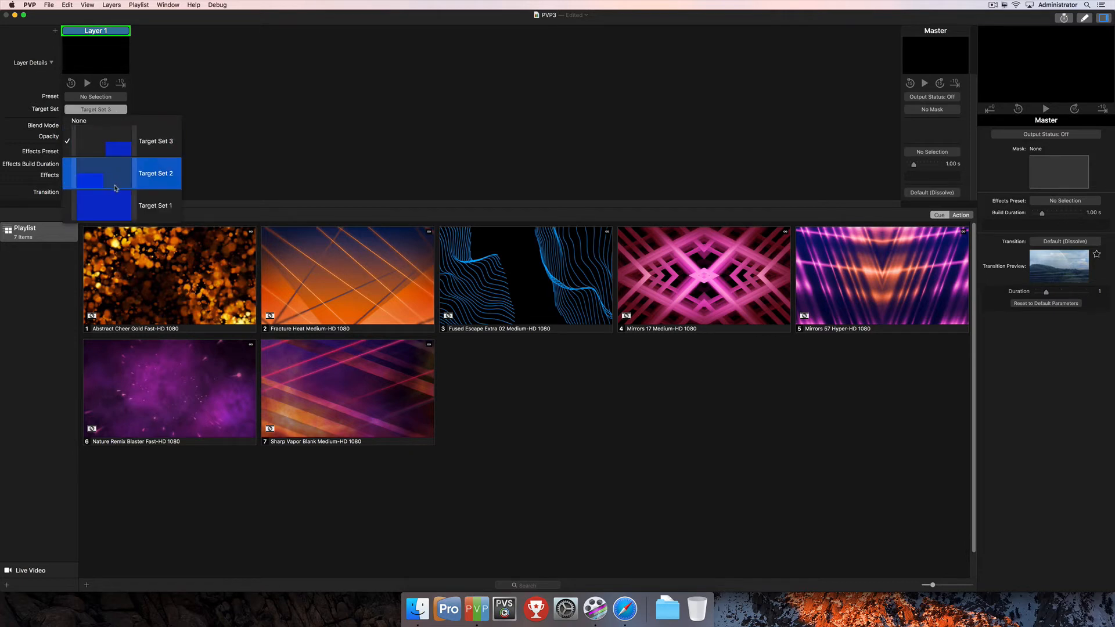
pyautogui.click(113, 185)
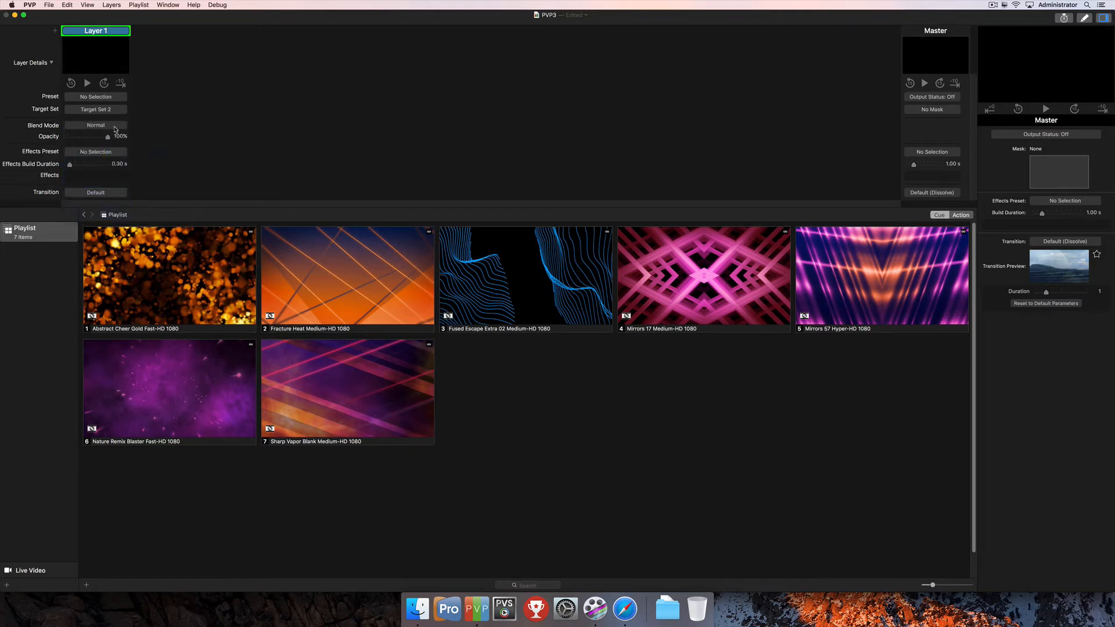
pyautogui.click(116, 125)
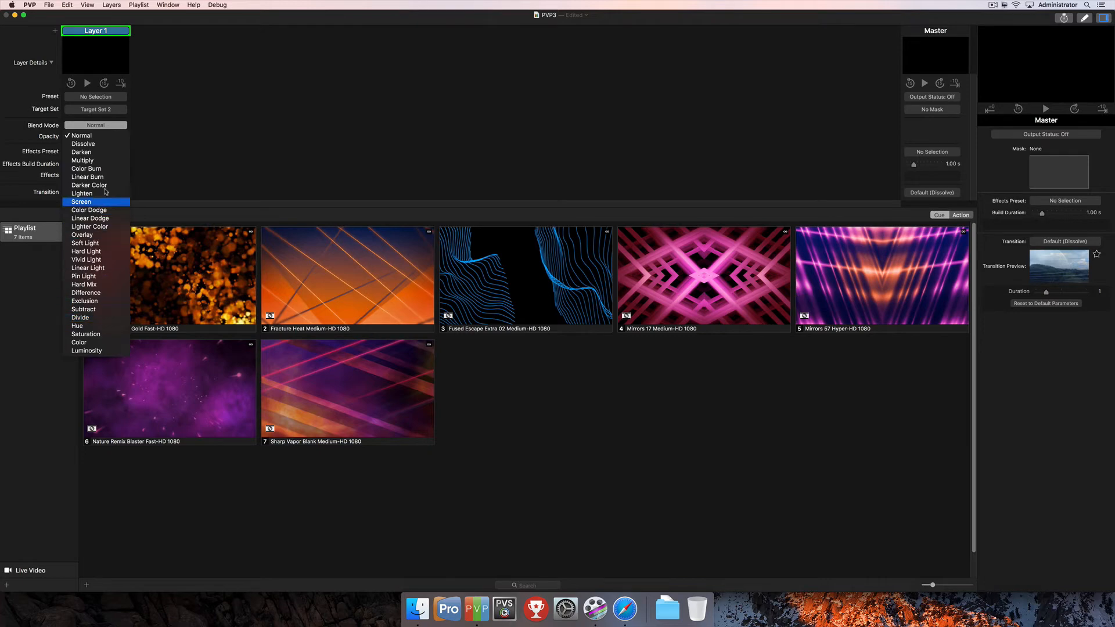
pyautogui.click(142, 146)
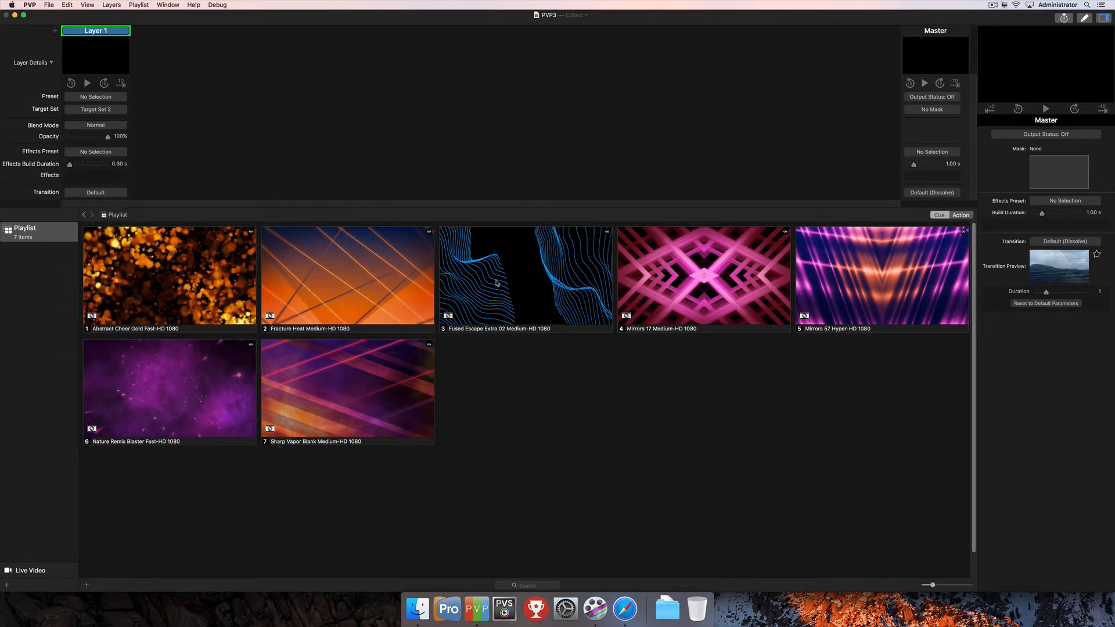
# - Play the Mirrors 17 Medium clip on Layer 1, lower the layer's opacity to 33% and restore it to 100%
pyautogui.click(698, 312)
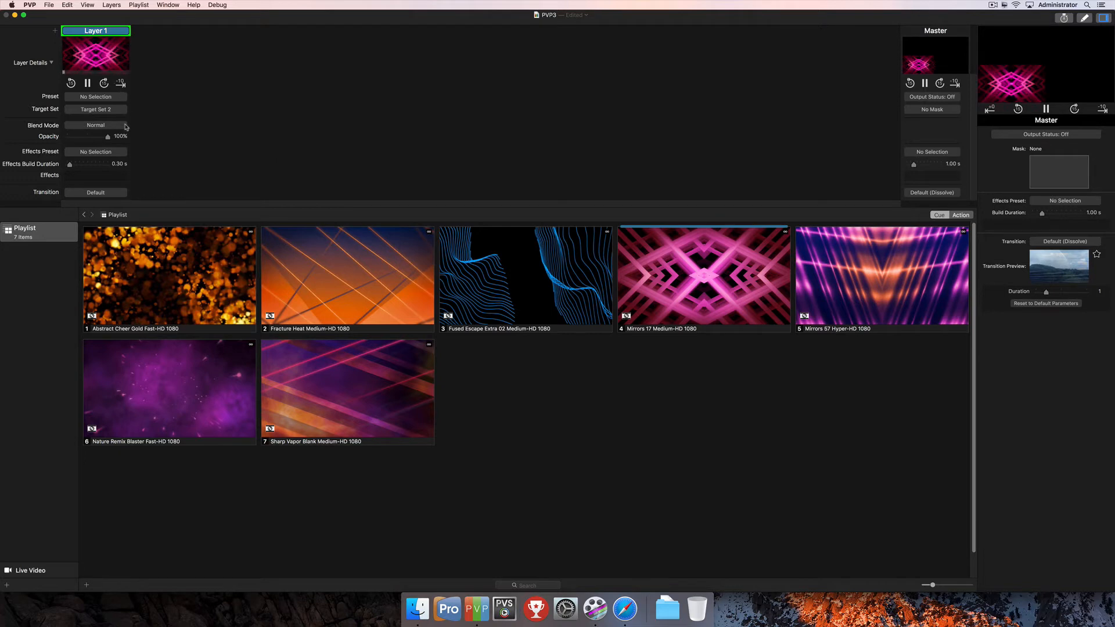
pyautogui.moveTo(109, 139); pyautogui.dragTo(81, 140)
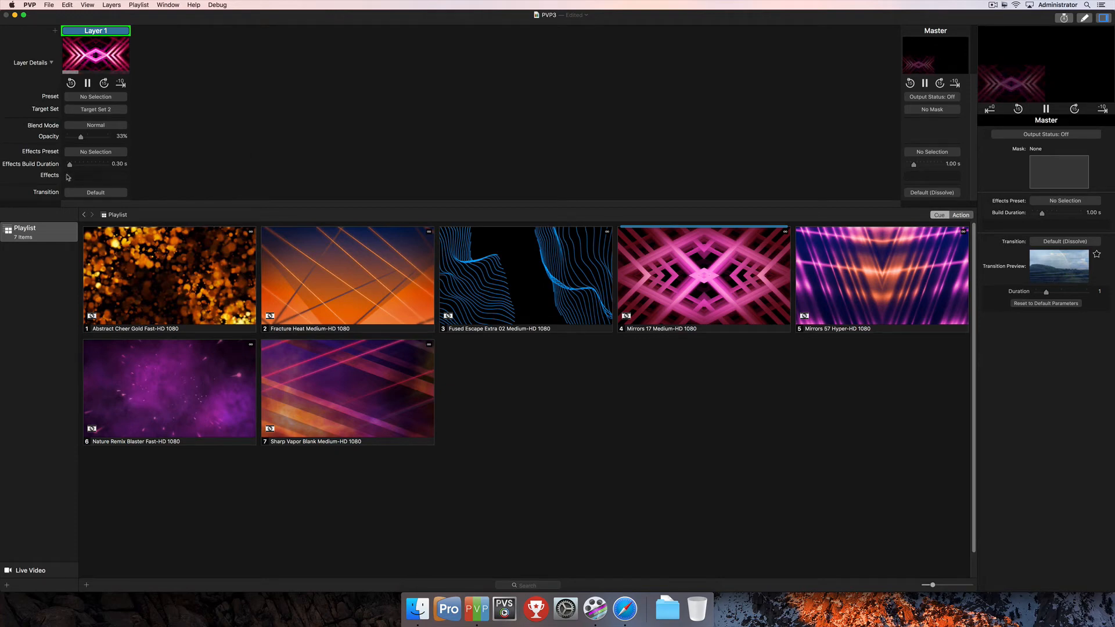
pyautogui.moveTo(80, 138); pyautogui.dragTo(122, 141)
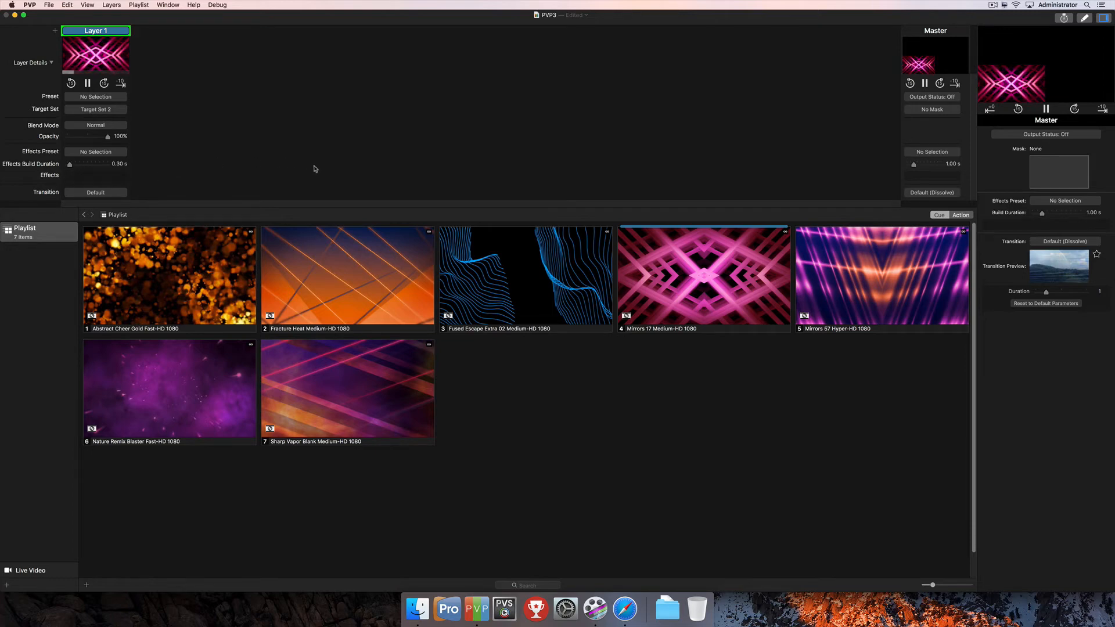
# - Apply the CRT Monitor effect to Layer 1
pyautogui.click(107, 180)
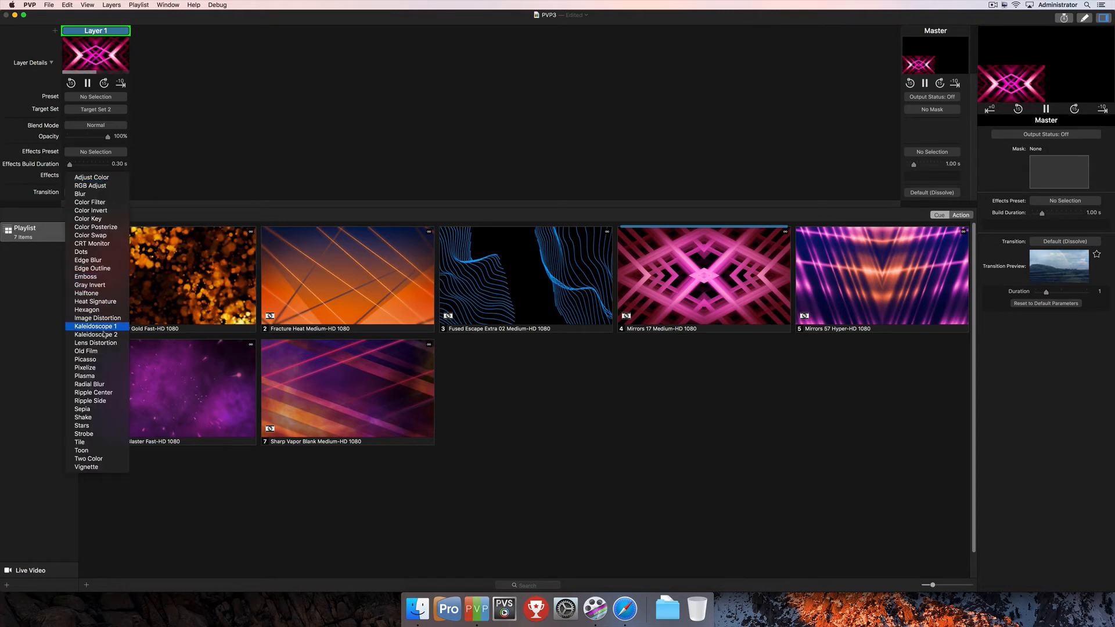
pyautogui.click(107, 243)
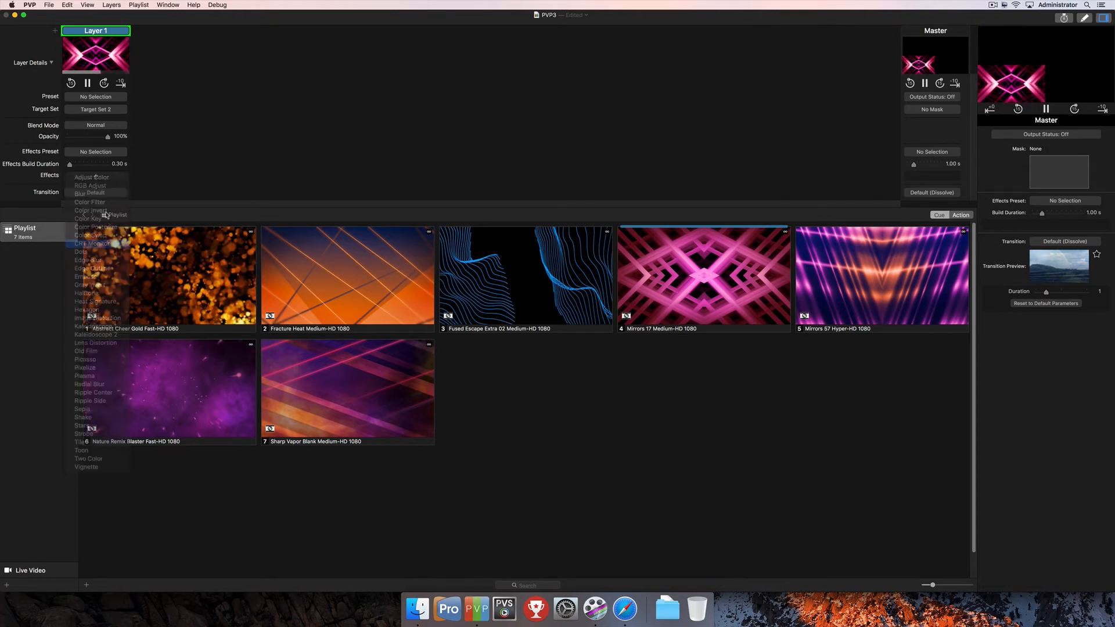
pyautogui.click(102, 186)
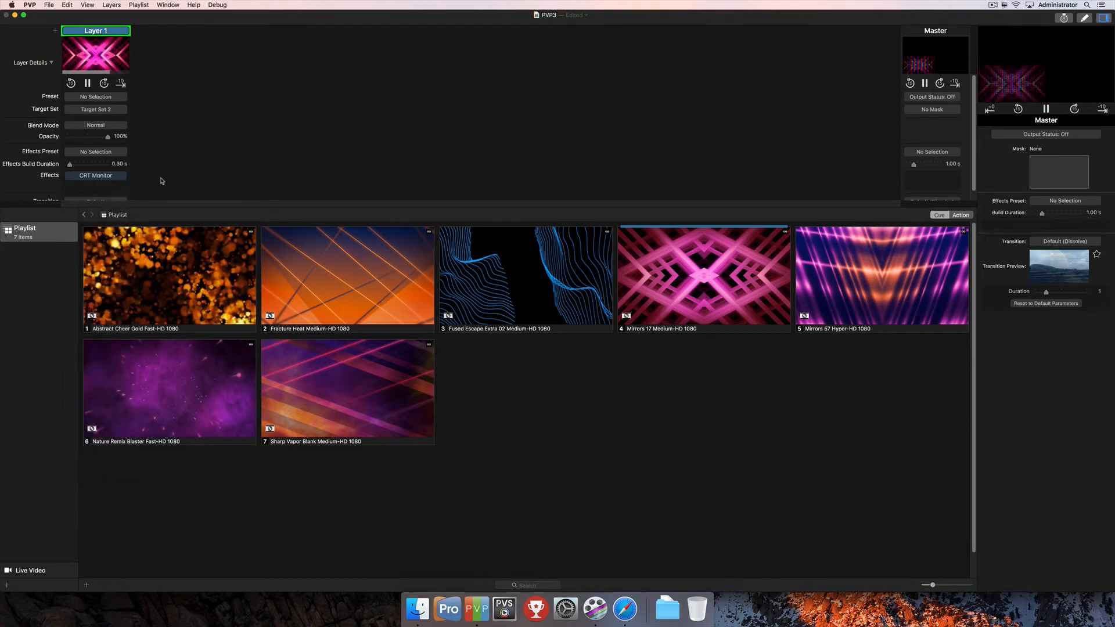
# - Browse the transitions available for Layer 1 without choosing a different one
pyautogui.scroll(-1, 159, 179)
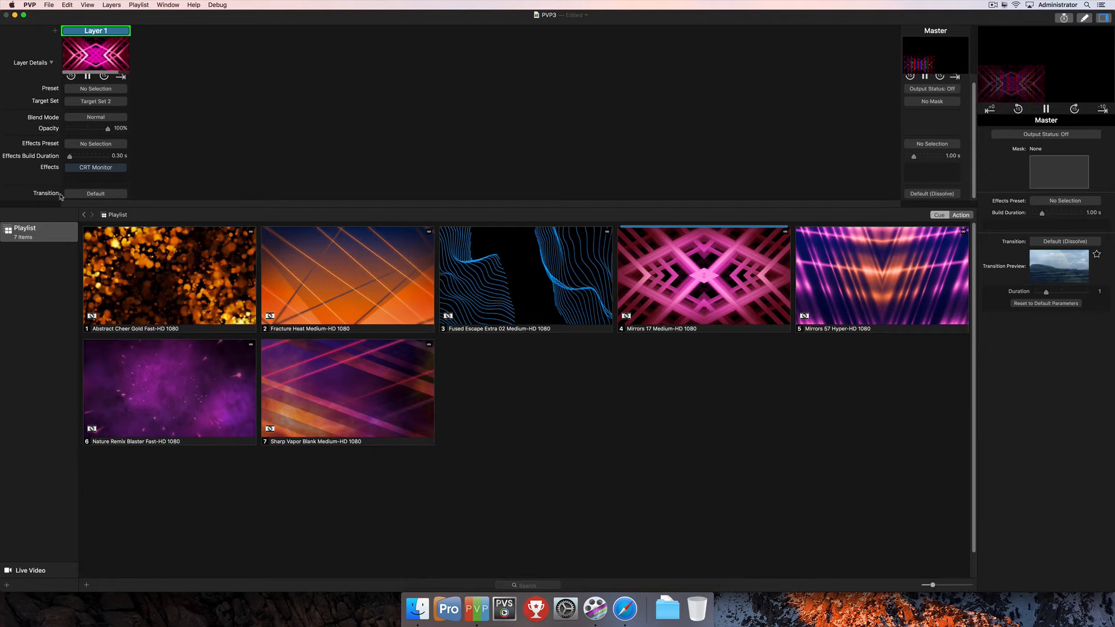
pyautogui.click(96, 194)
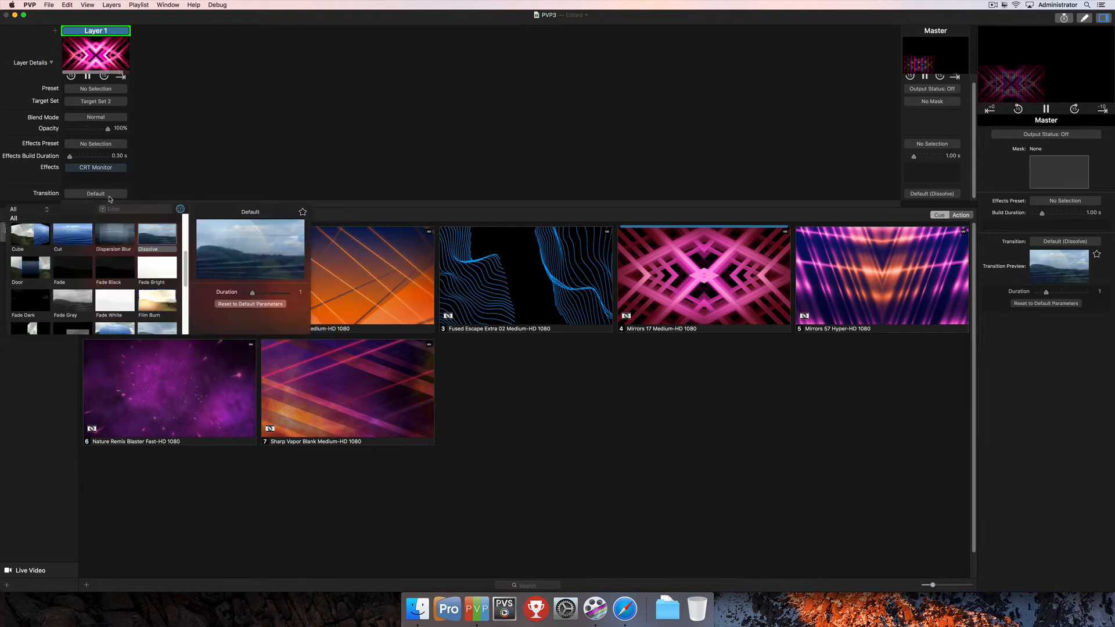
pyautogui.scroll(-3, 103, 286)
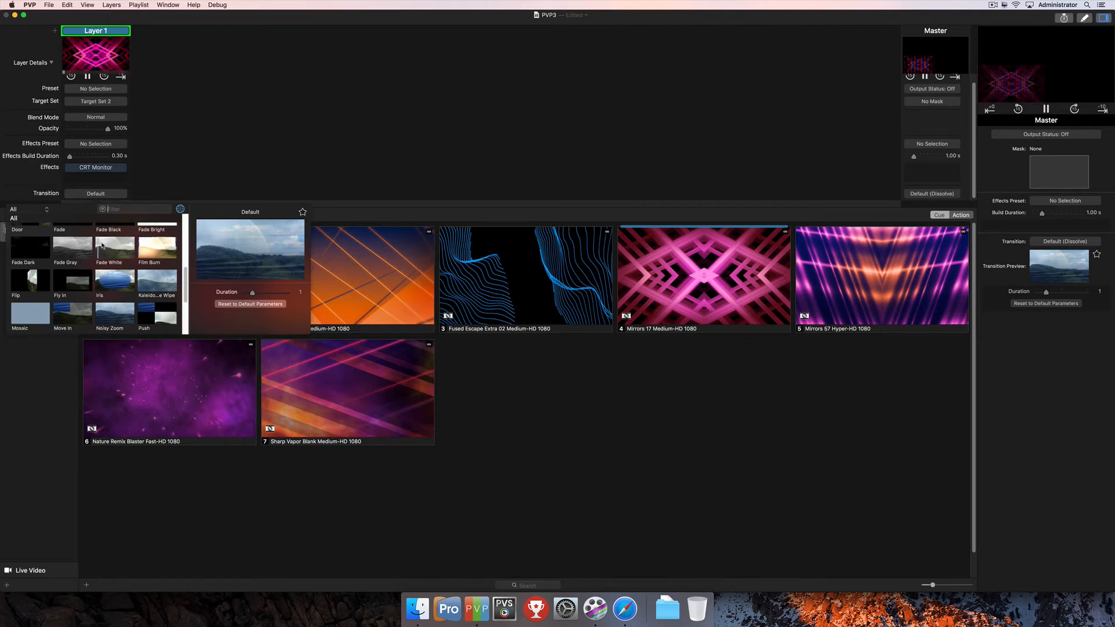
pyautogui.click(155, 183)
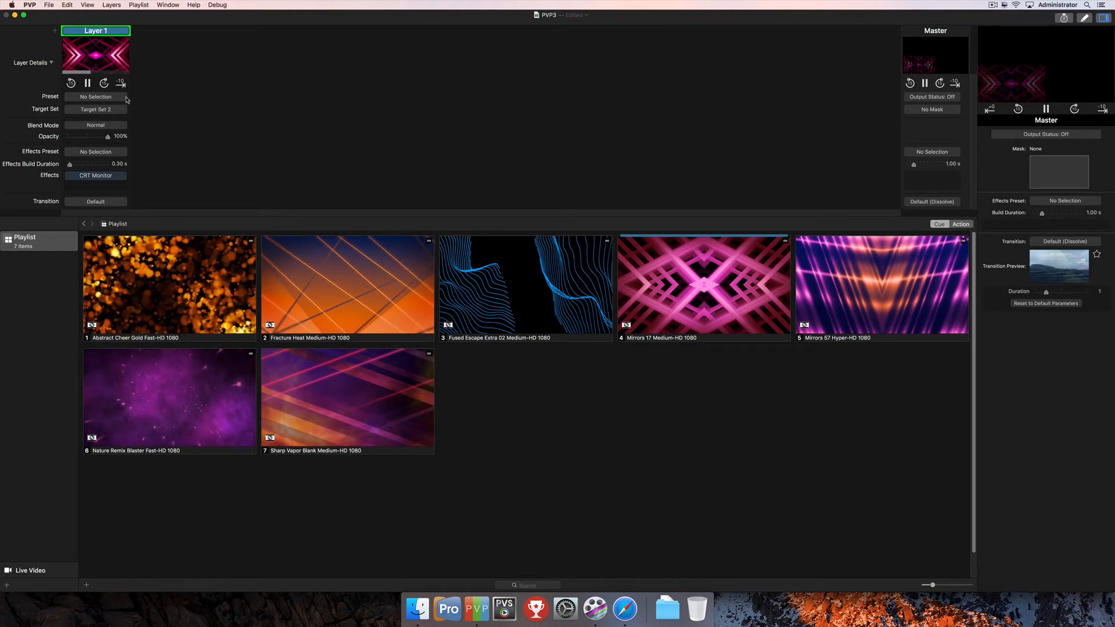
# - Clear the clip from Layer 1 and add four more layers
pyautogui.click(96, 55)
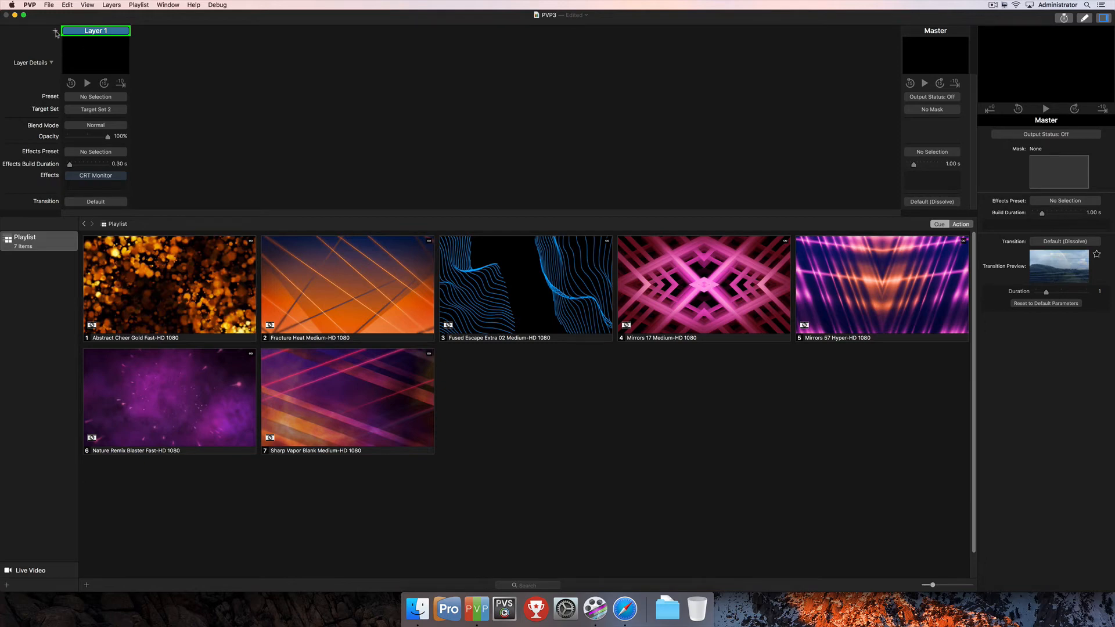
pyautogui.click(55, 32)
pyautogui.click(55, 32)
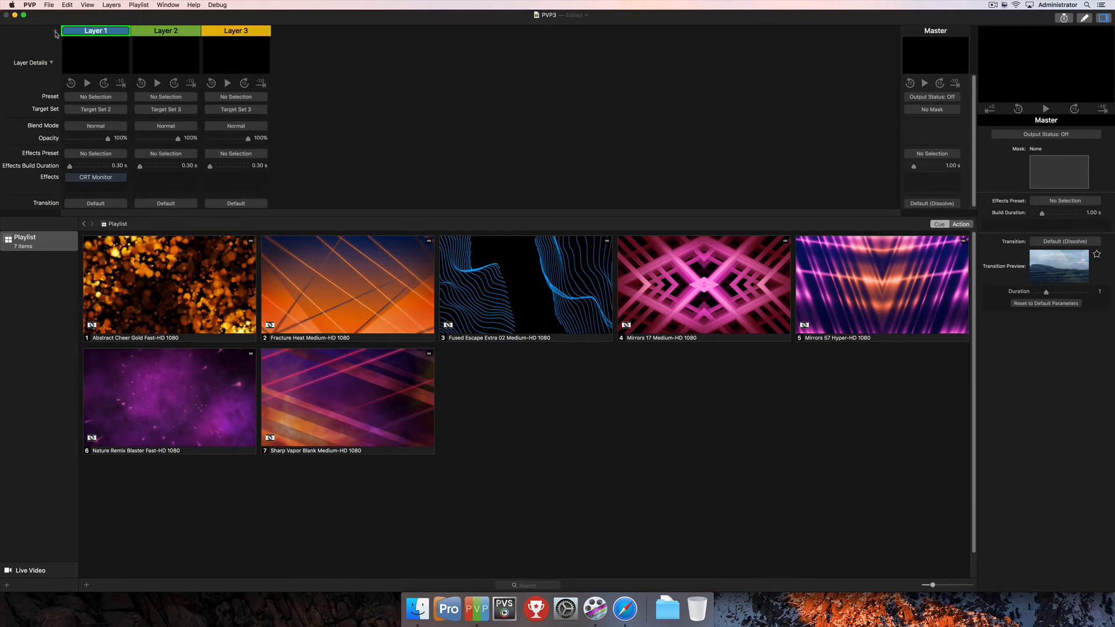
pyautogui.click(55, 31)
pyautogui.click(55, 31)
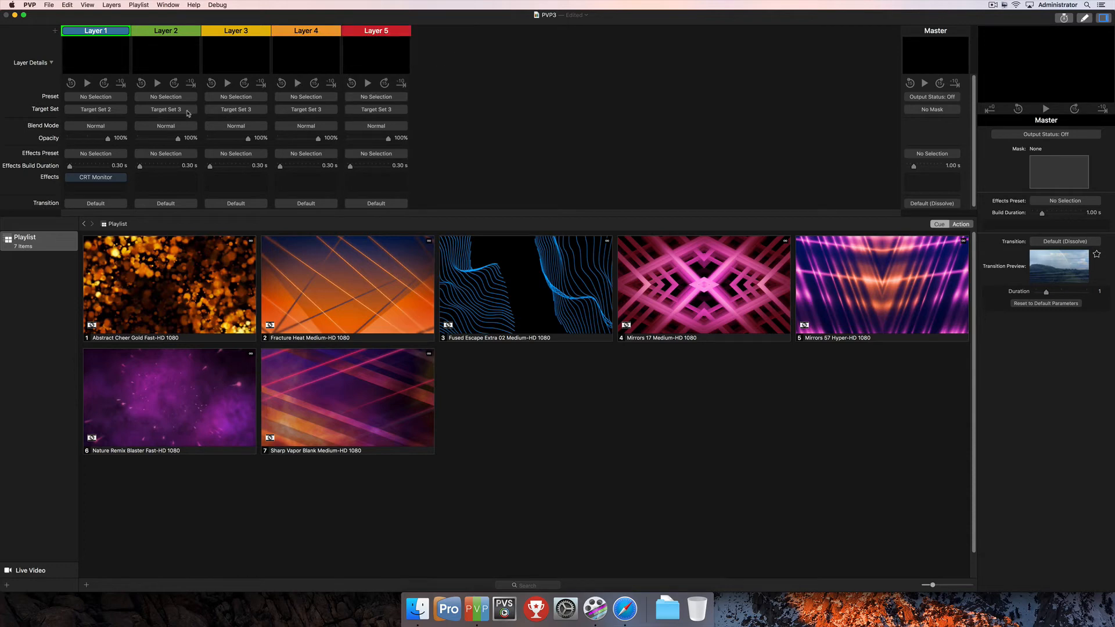
# - Assign Target Set 2 to Layer 2 and Target Set 1 to Layer 3
pyautogui.click(180, 111)
pyautogui.click(211, 173)
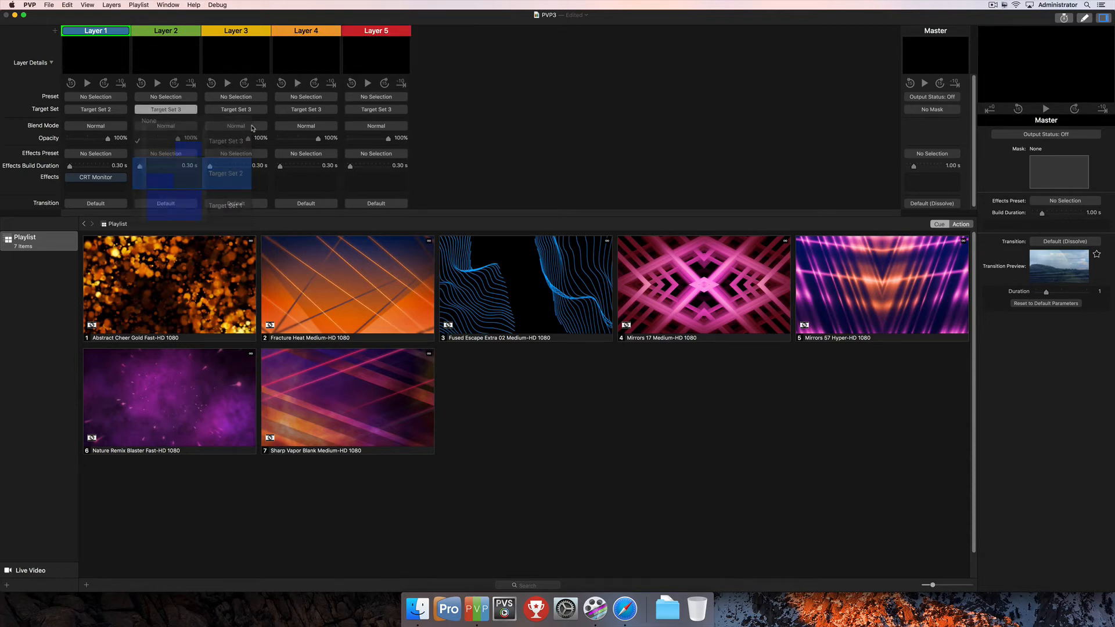
pyautogui.click(253, 110)
pyautogui.click(295, 206)
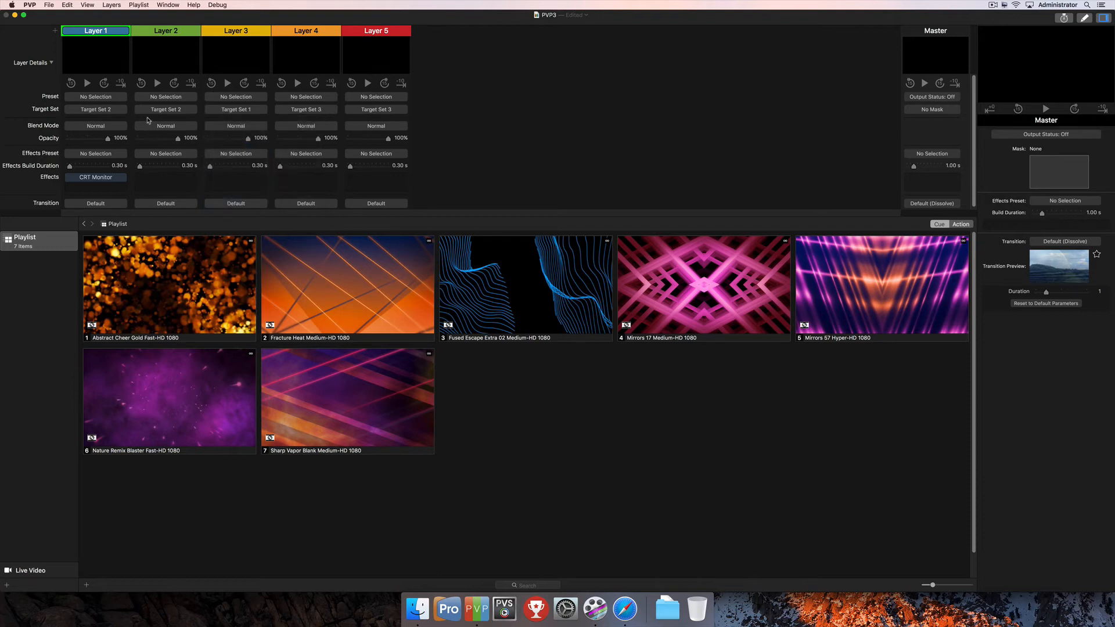
# - Play Abstract Cheer Gold Fast on Layer 1, Fused Escape Extra 02 Medium on Layer 2 and Fracture Heat Medium on Layer 3
pyautogui.click(203, 321)
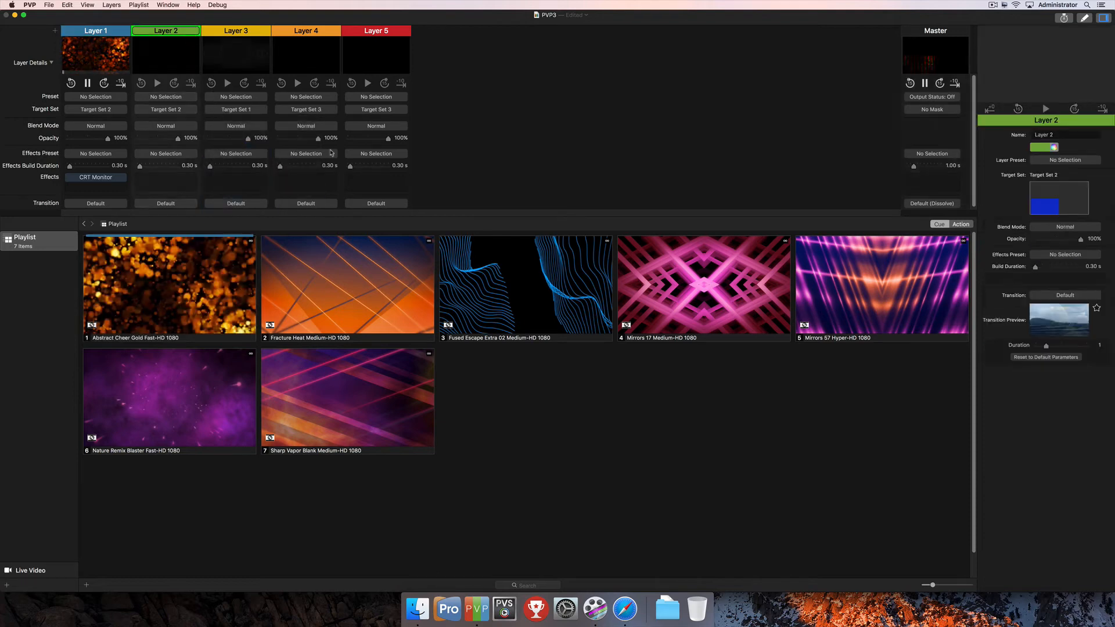
pyautogui.click(504, 287)
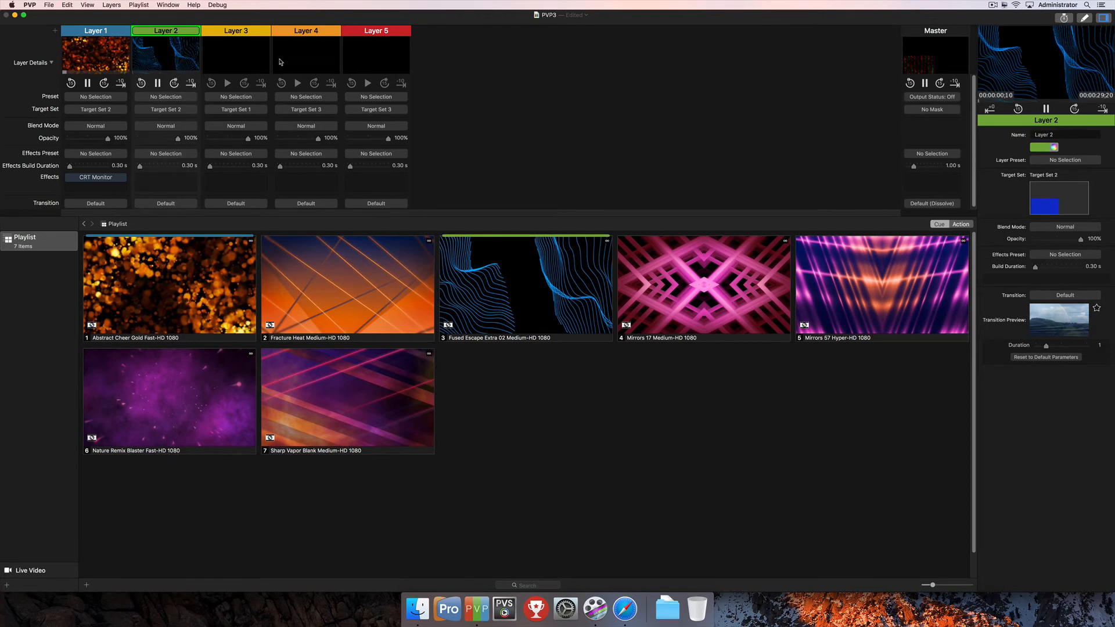
pyautogui.click(343, 317)
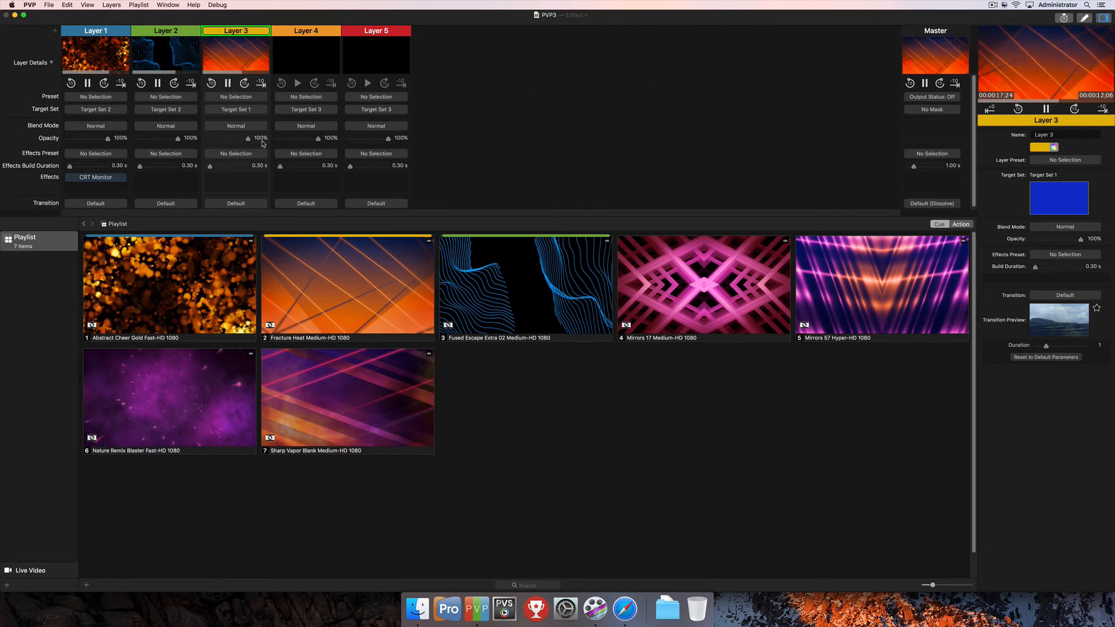
# - Lower Layer 3's opacity to about 41% to blend it with the layers beneath, and restore it to 100%
pyautogui.moveTo(248, 142); pyautogui.dragTo(225, 145)
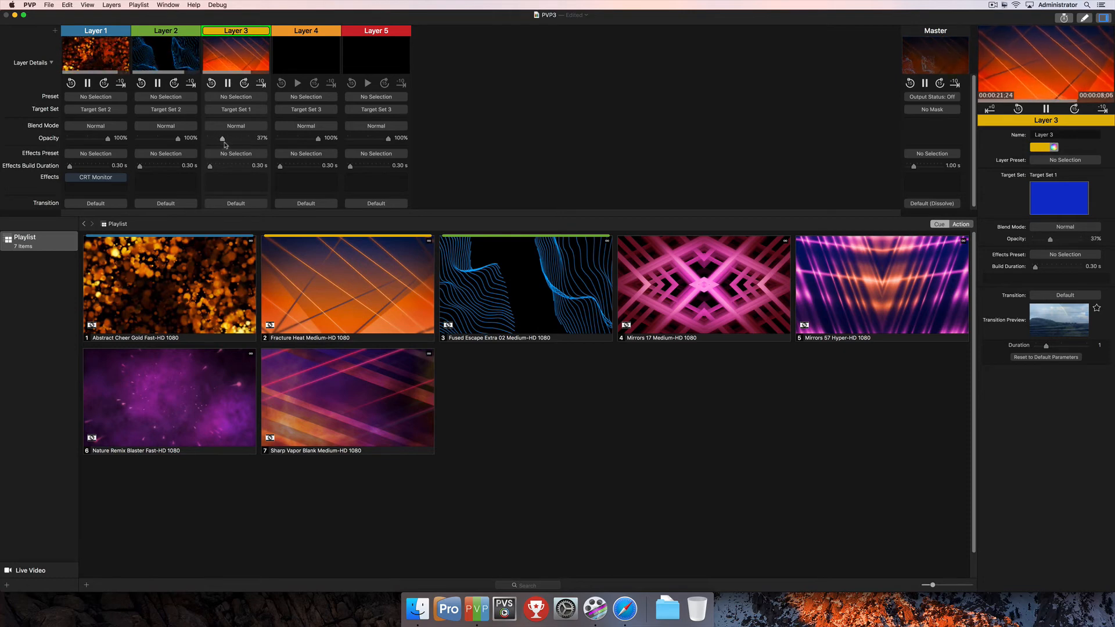
pyautogui.moveTo(899, 75)
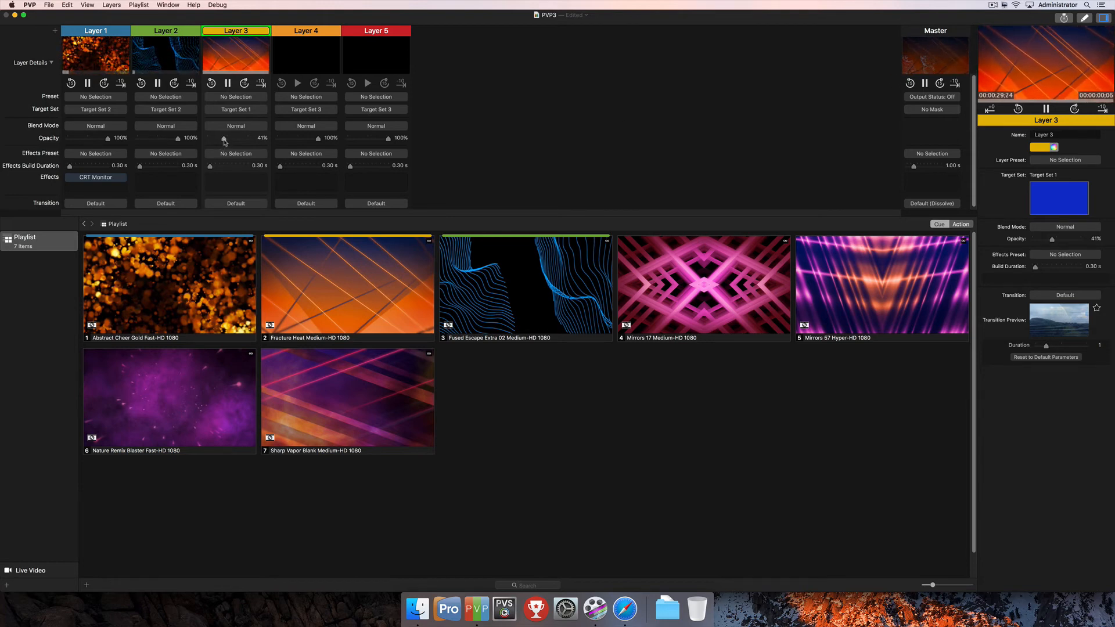
pyautogui.moveTo(225, 140); pyautogui.dragTo(261, 148)
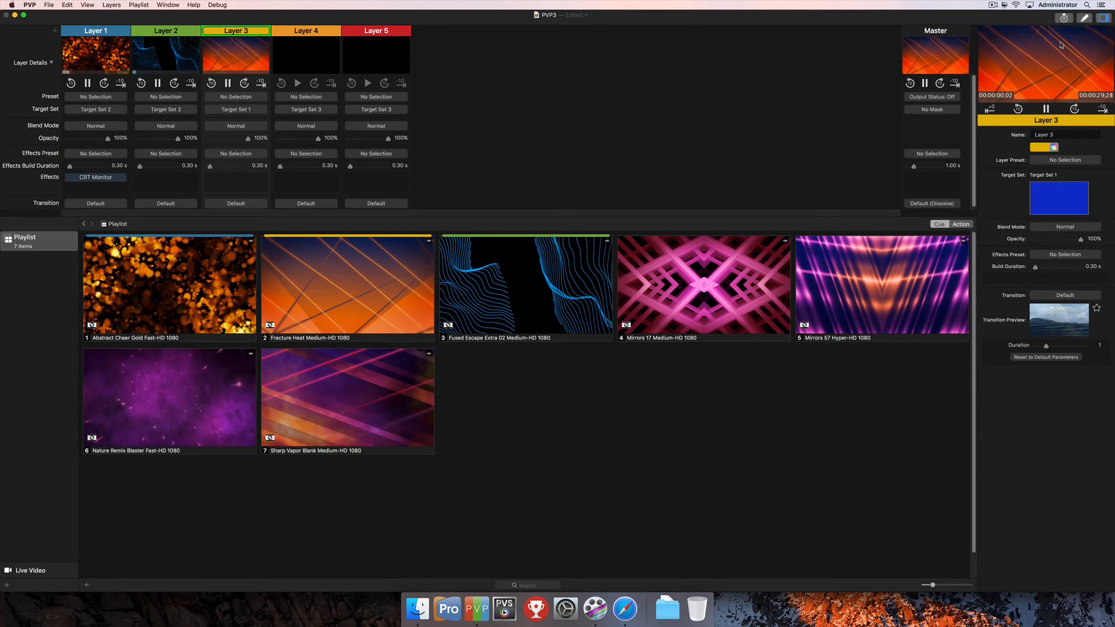
# - Hide the layer inspector to enlarge the playlist area, and show it again
pyautogui.click(1105, 19)
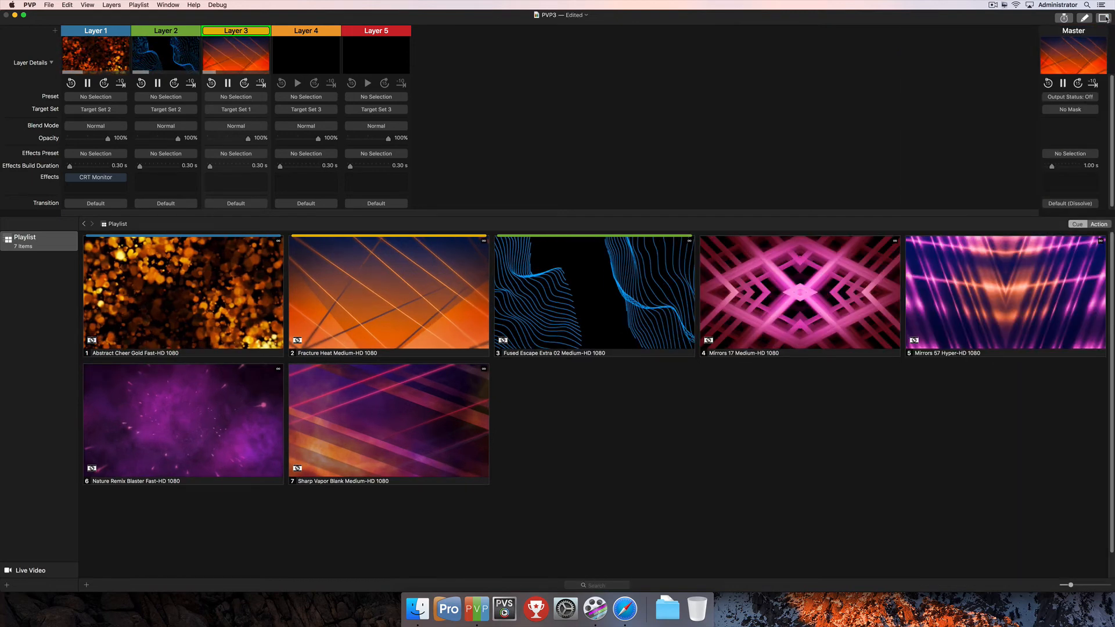
pyautogui.click(1102, 19)
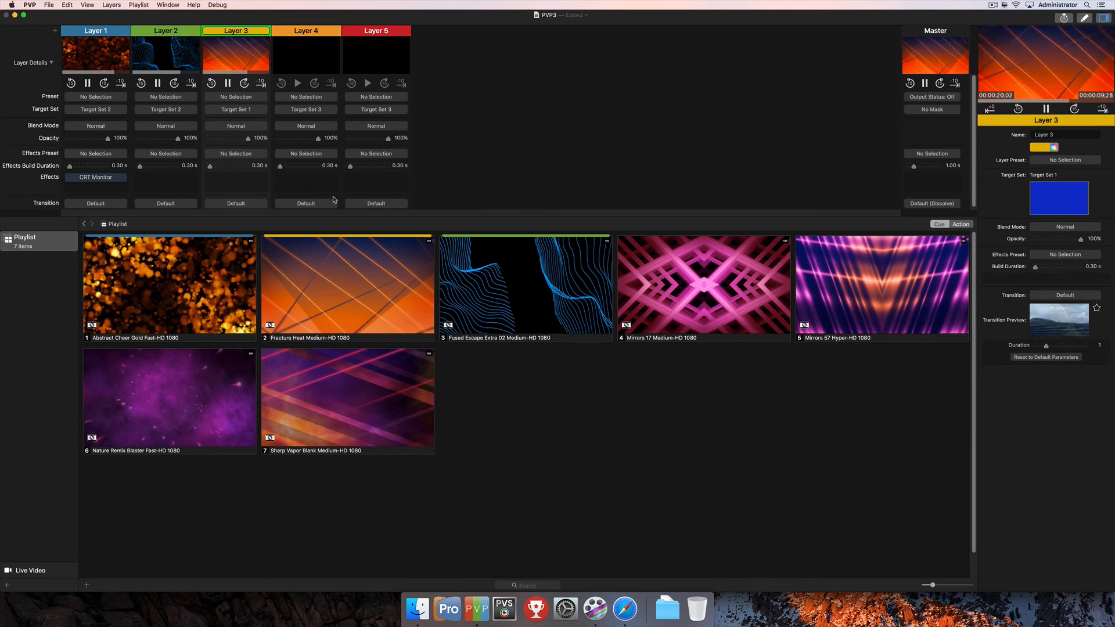
# - Compare the transition choices offered in Layer 4's details and Layer 3's inspector without choosing a different one
pyautogui.click(311, 207)
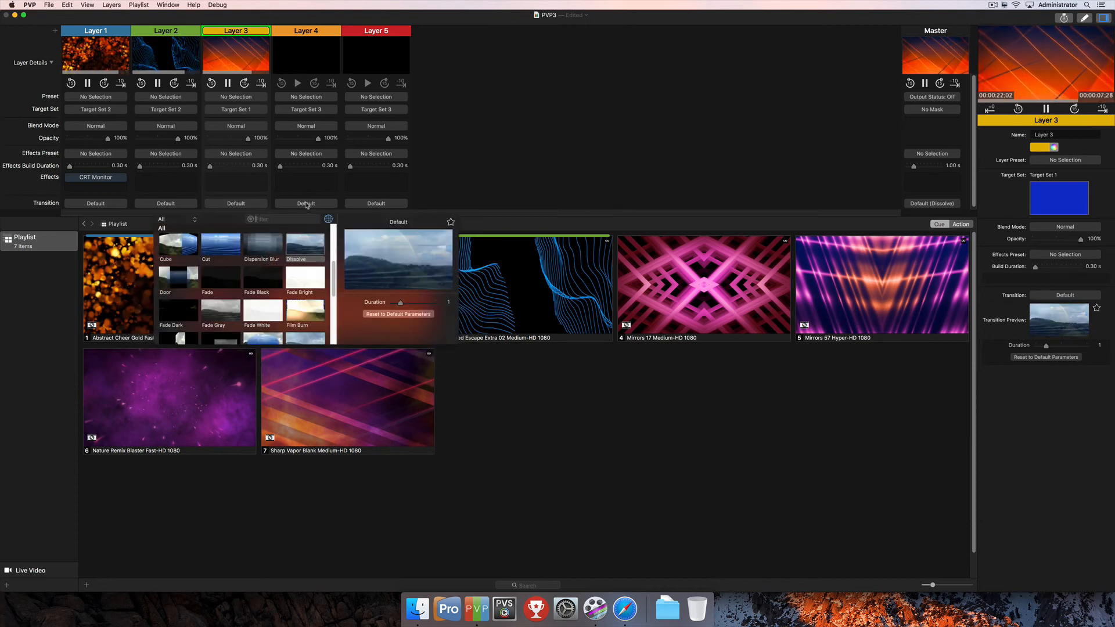
pyautogui.click(480, 156)
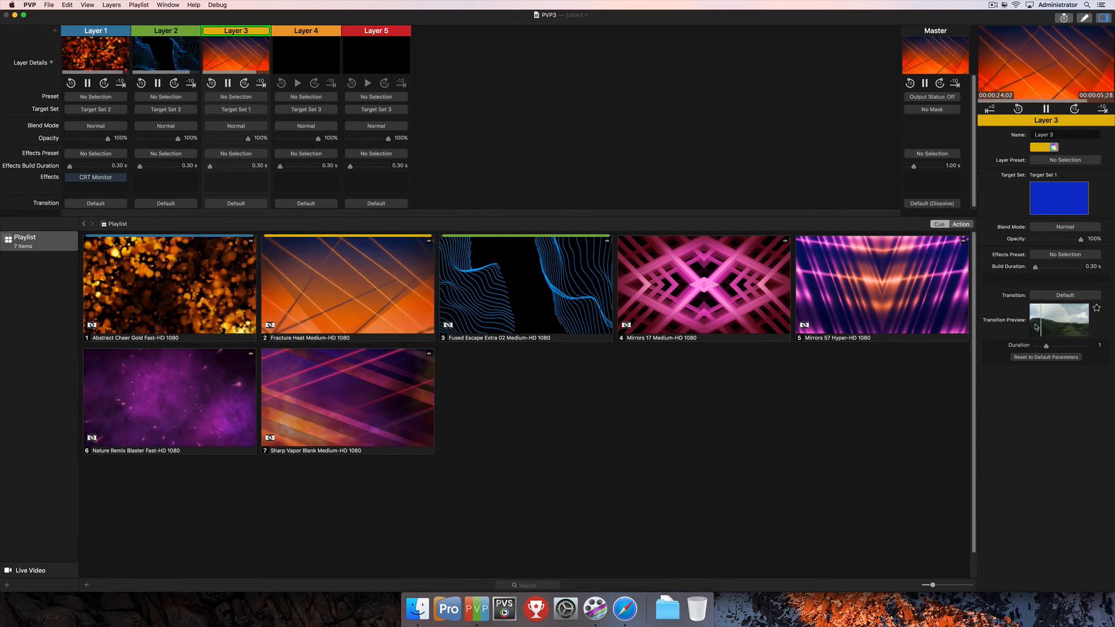
pyautogui.click(1051, 299)
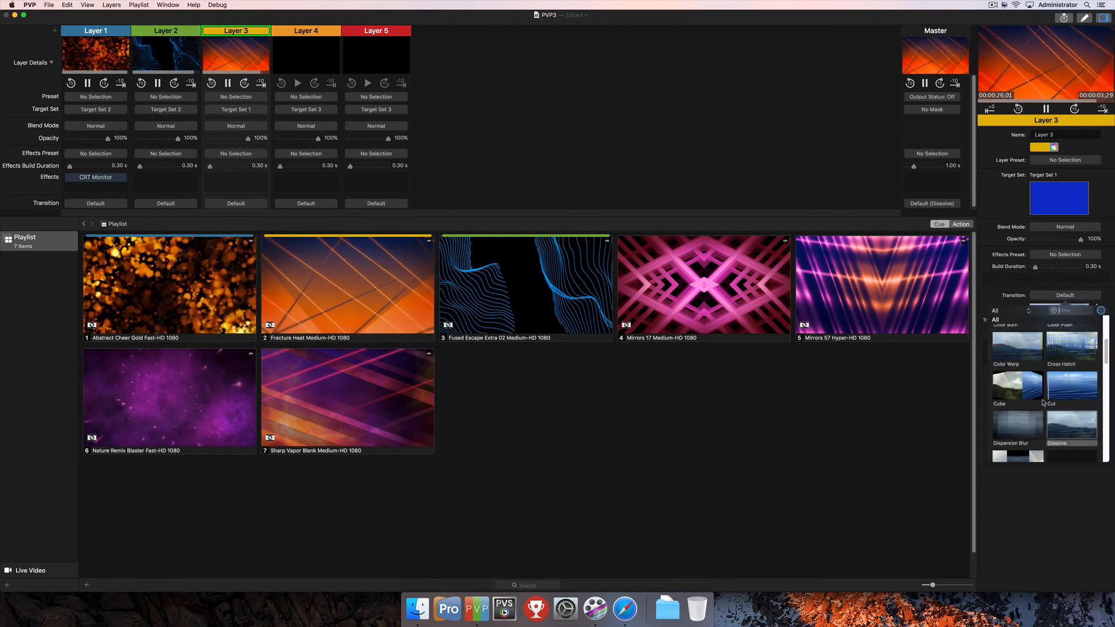
pyautogui.click(1055, 521)
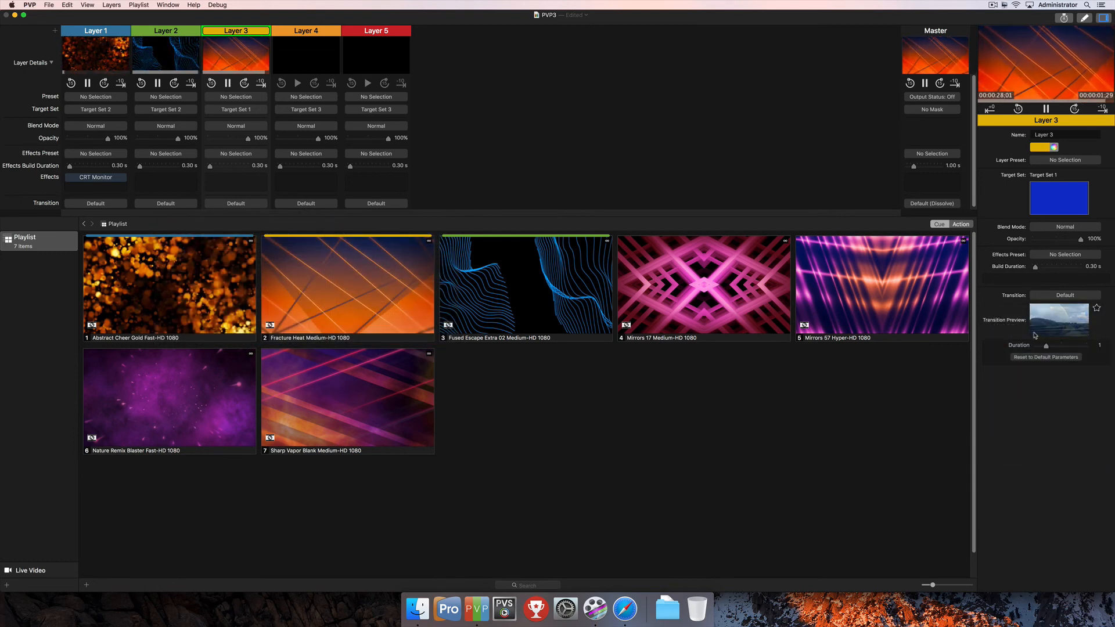
pyautogui.click(323, 205)
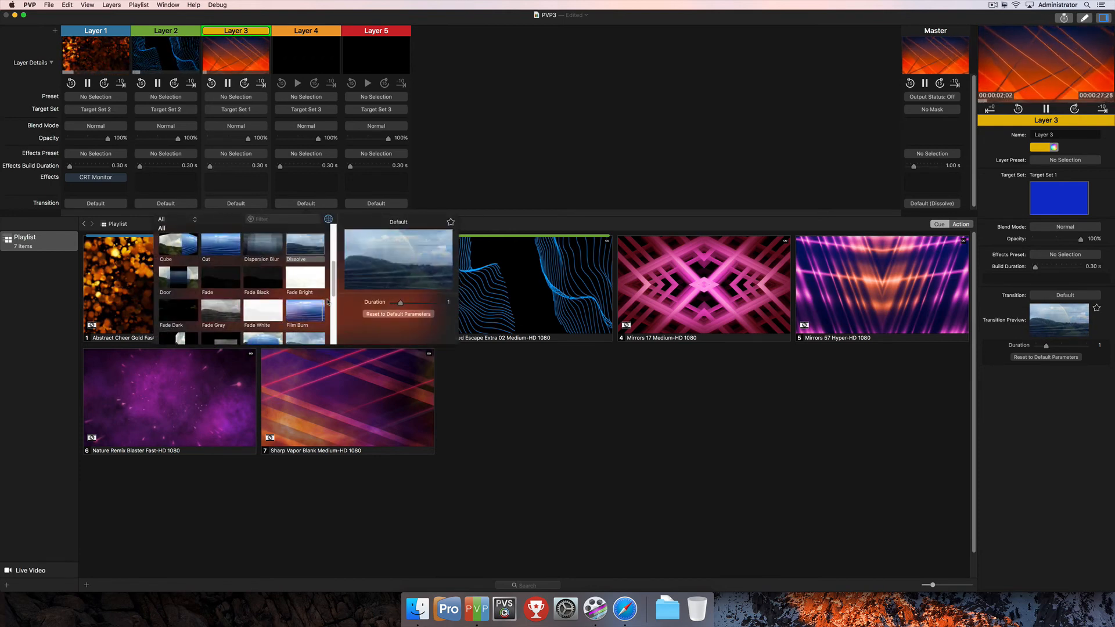
pyautogui.click(430, 168)
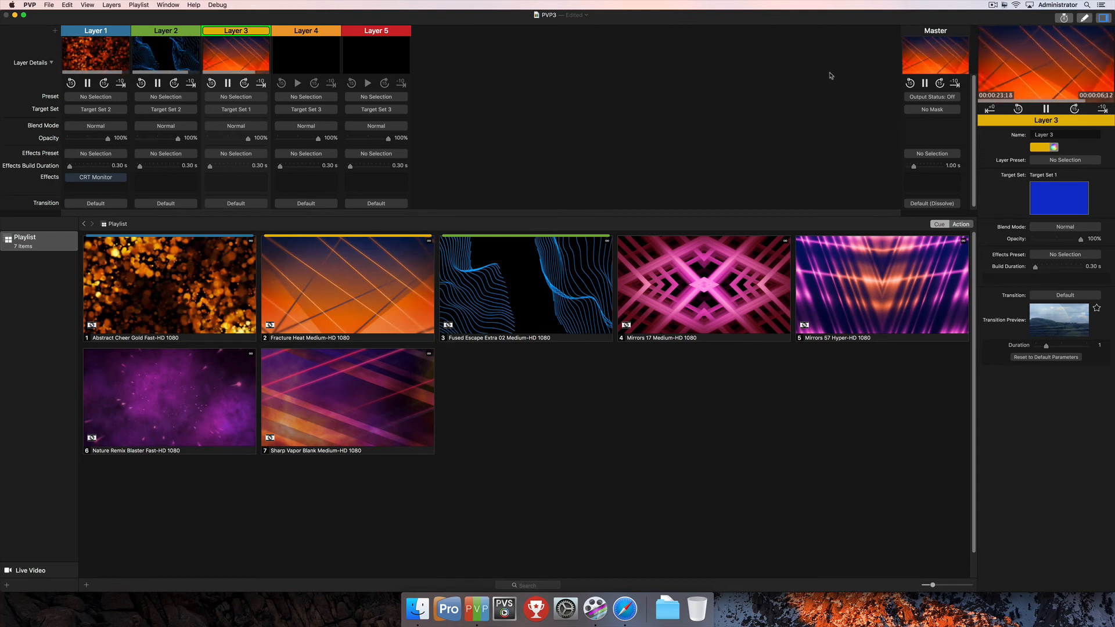
# - Switch repeatedly between Master and Layers 2 to 5 to compare the settings shown for each in the inspector
pyautogui.click(930, 39)
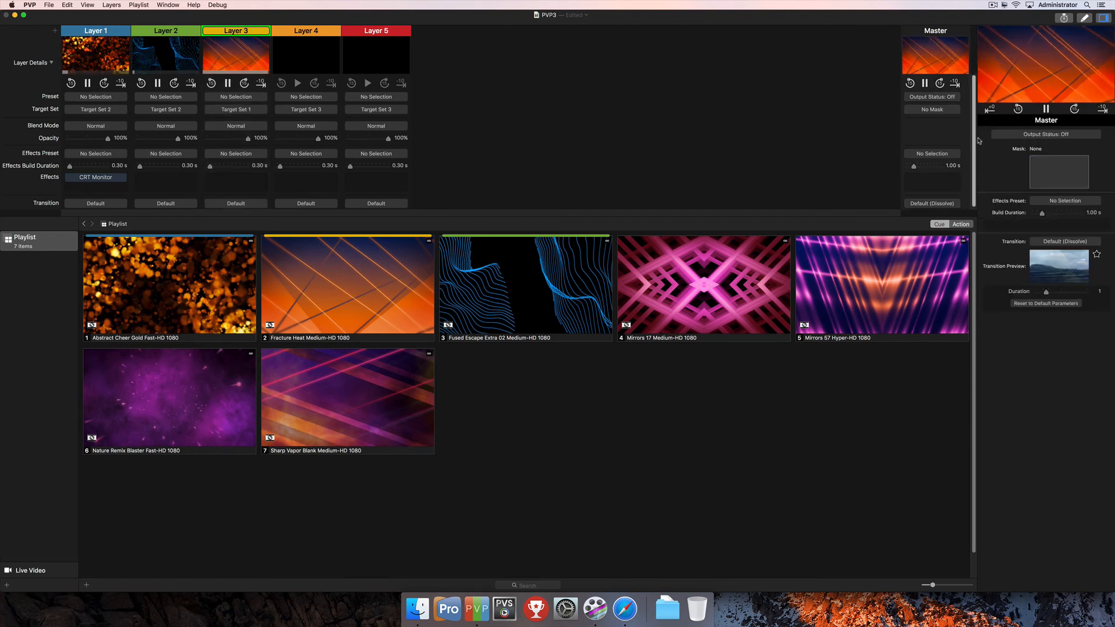
pyautogui.click(296, 32)
pyautogui.click(212, 34)
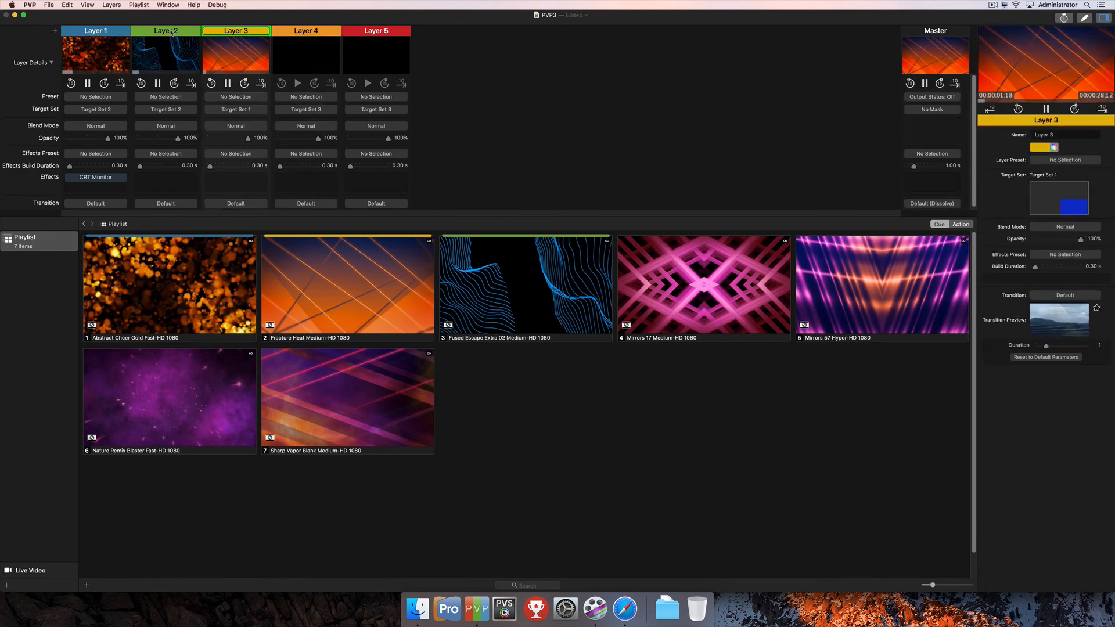
pyautogui.click(177, 33)
pyautogui.click(327, 35)
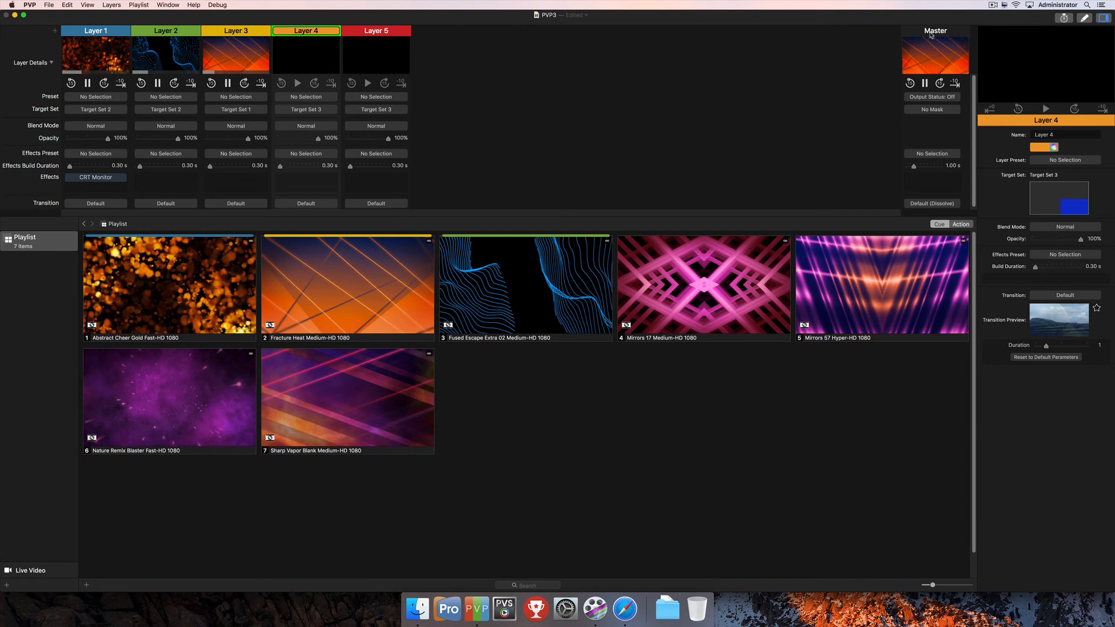
pyautogui.click(932, 34)
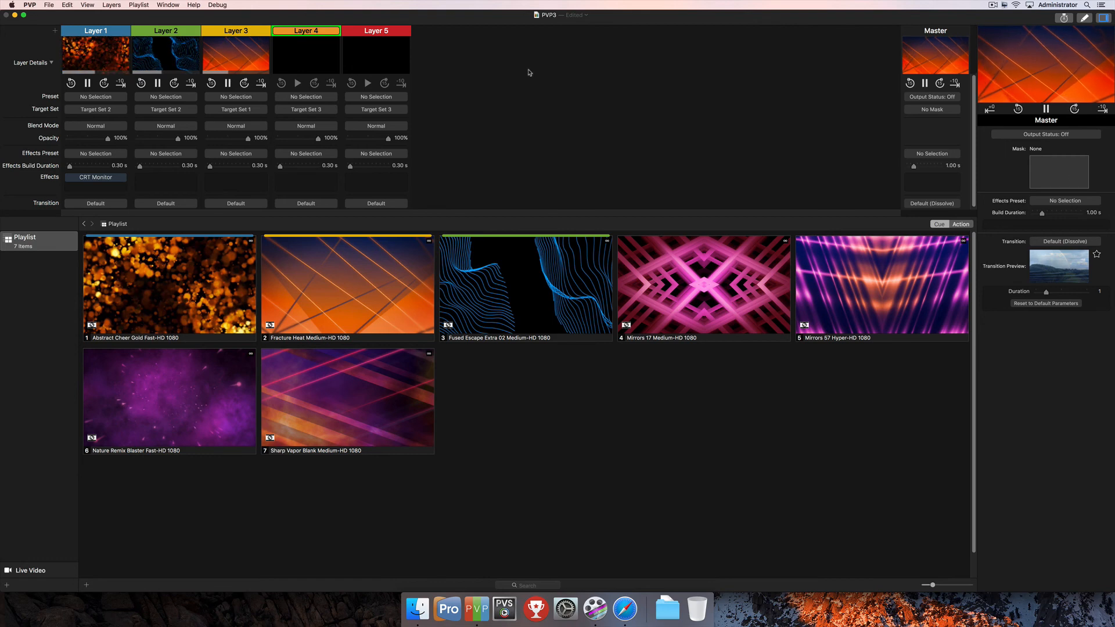
pyautogui.click(379, 32)
pyautogui.click(318, 36)
pyautogui.click(232, 33)
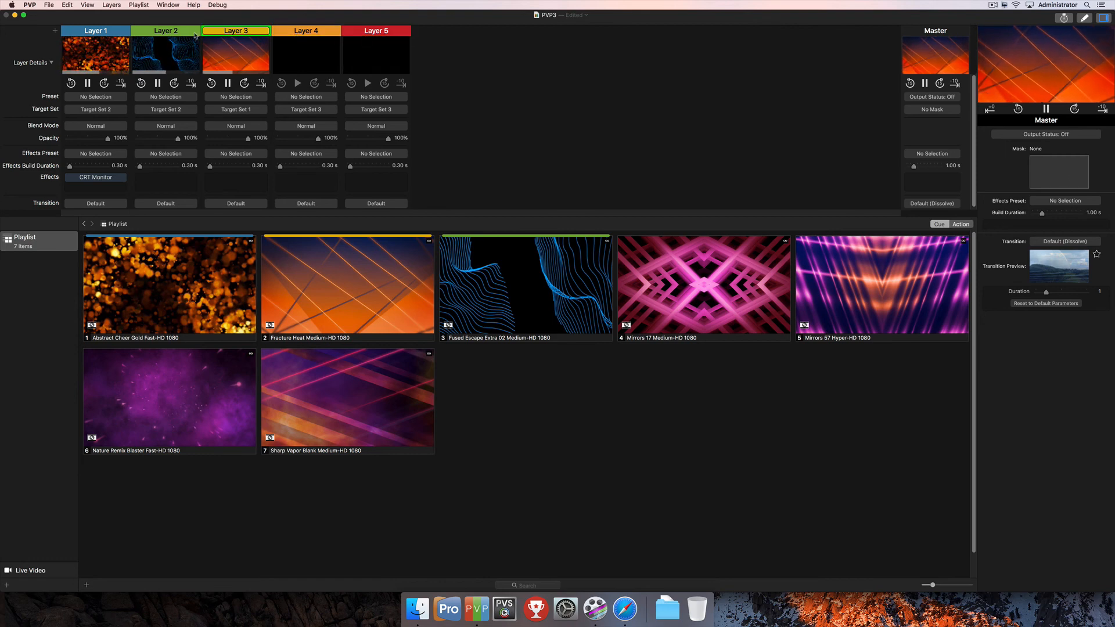
pyautogui.click(318, 35)
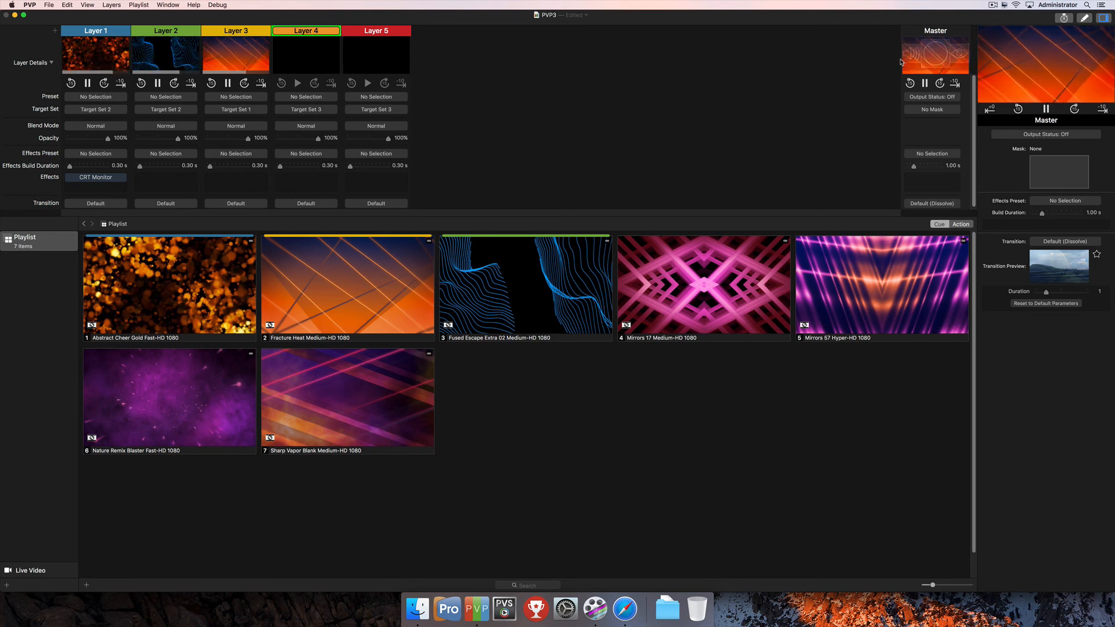
pyautogui.click(352, 32)
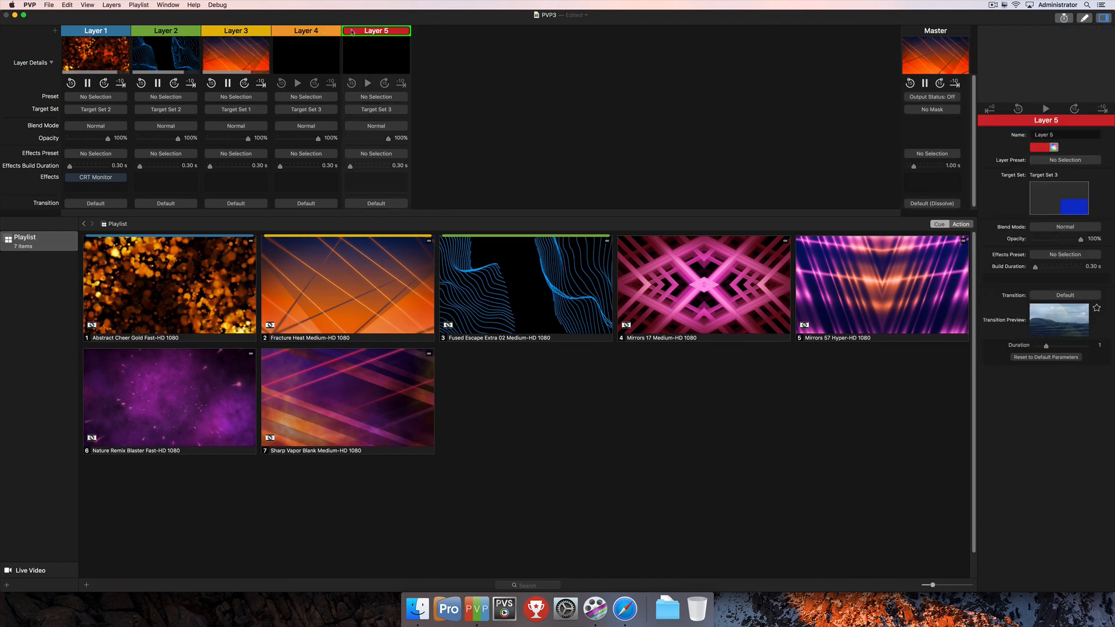
pyautogui.click(289, 33)
pyautogui.click(230, 33)
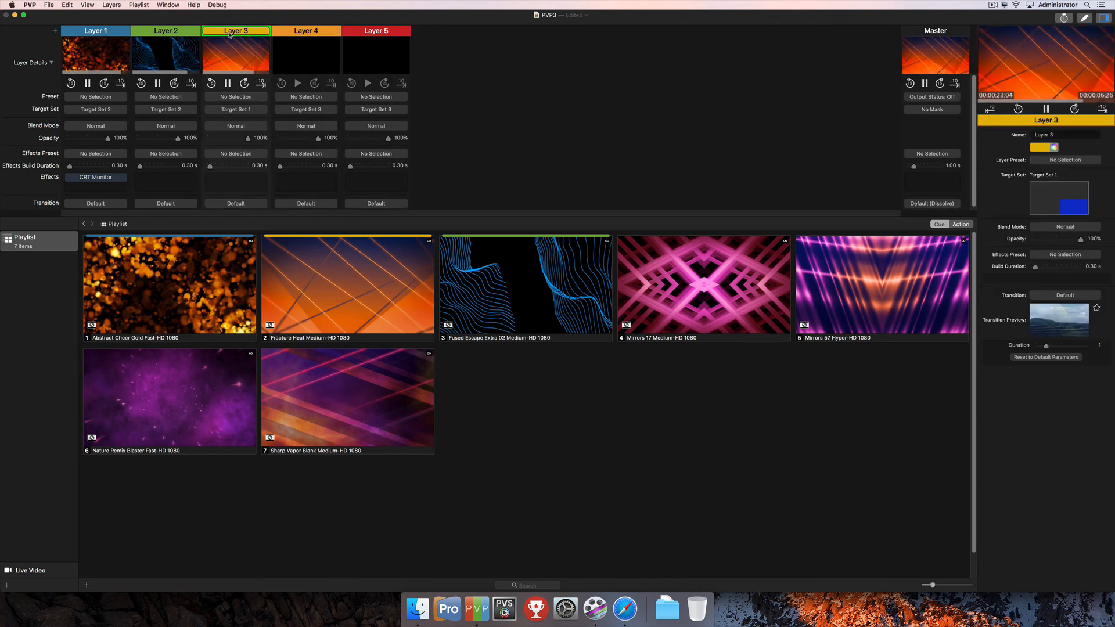
pyautogui.click(154, 30)
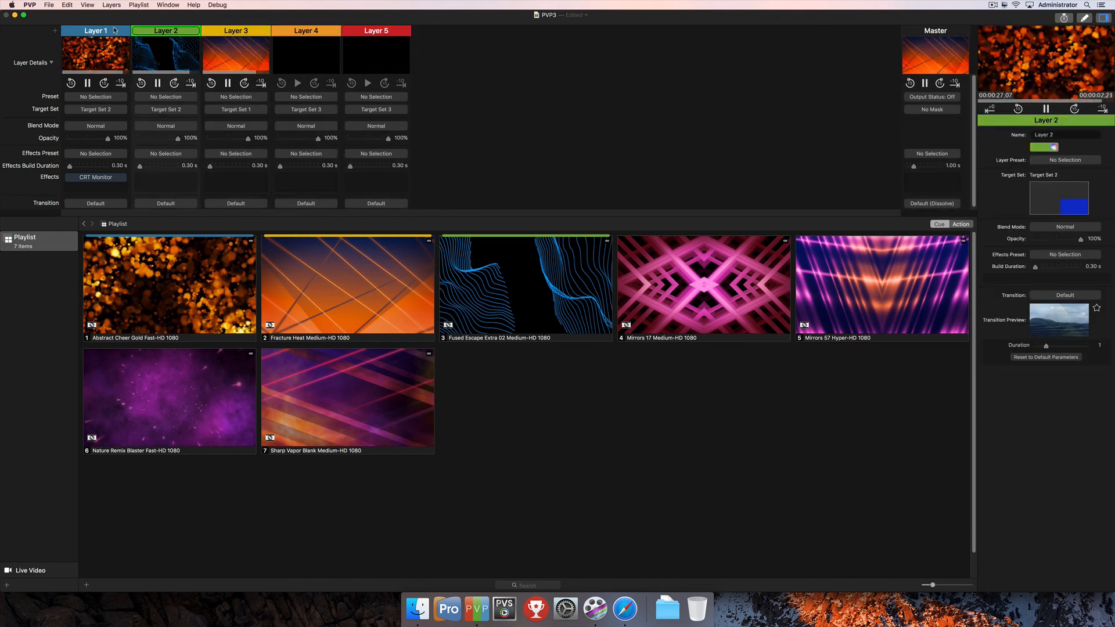
pyautogui.click(253, 35)
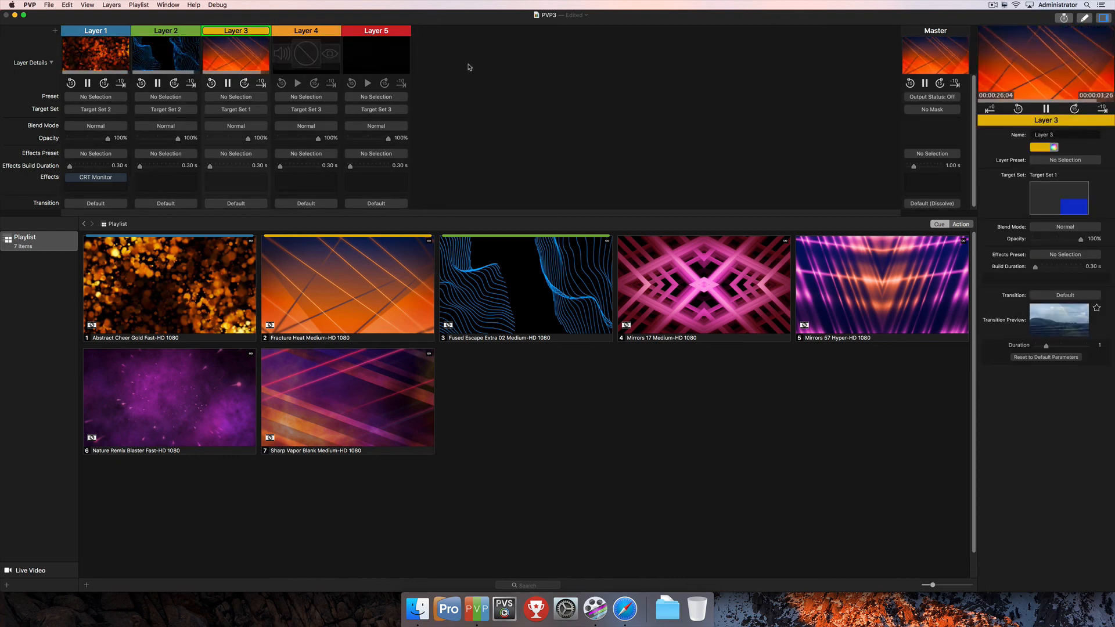
pyautogui.click(353, 34)
pyautogui.click(933, 32)
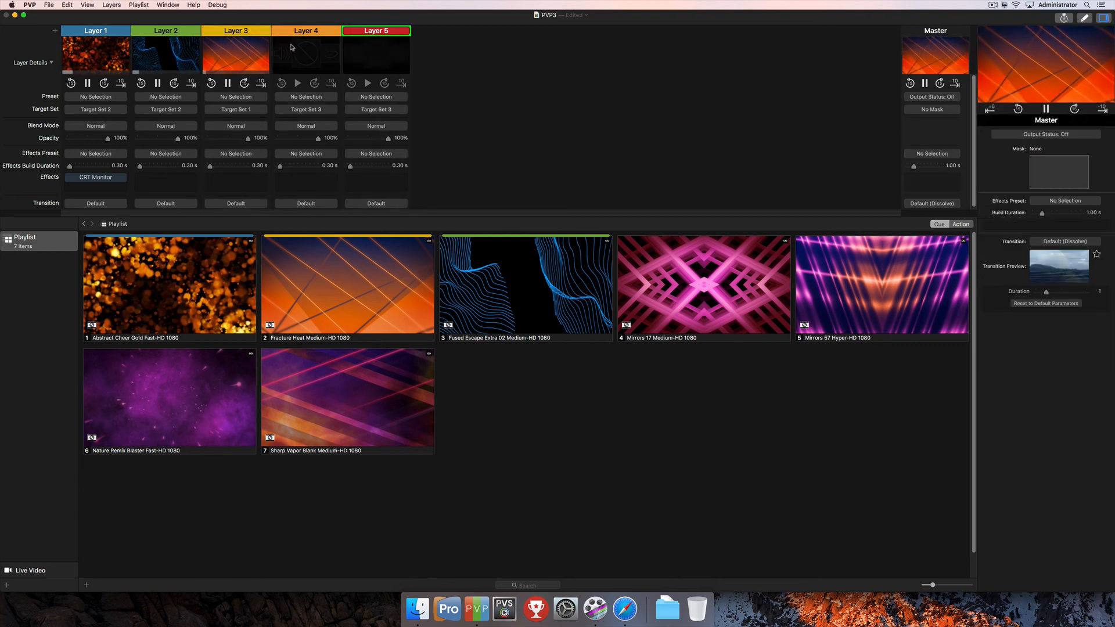
pyautogui.click(166, 30)
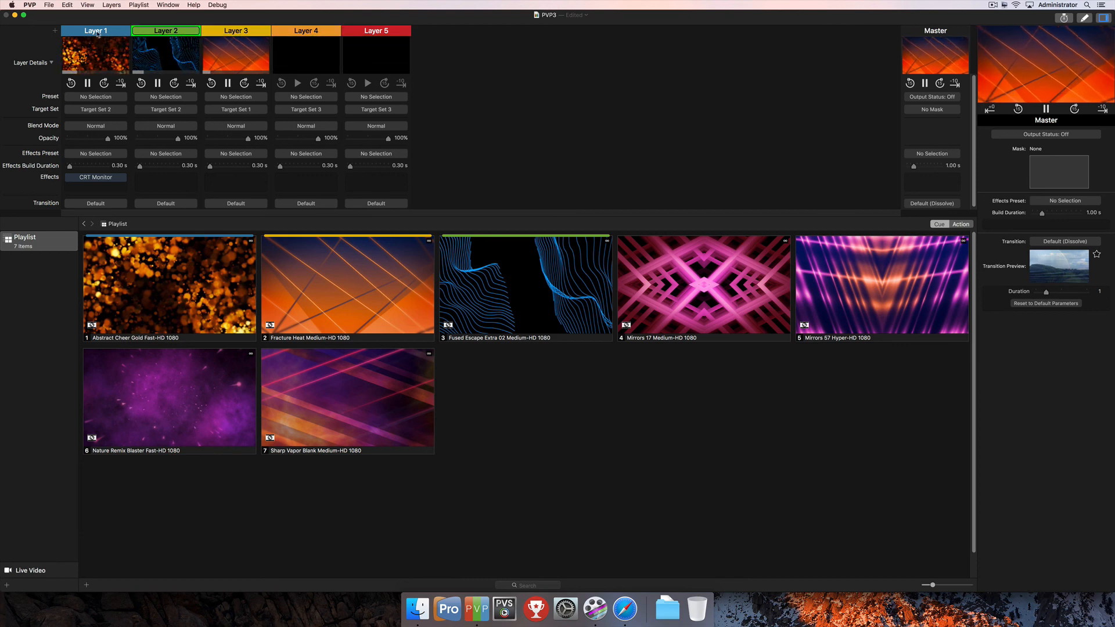
pyautogui.click(235, 30)
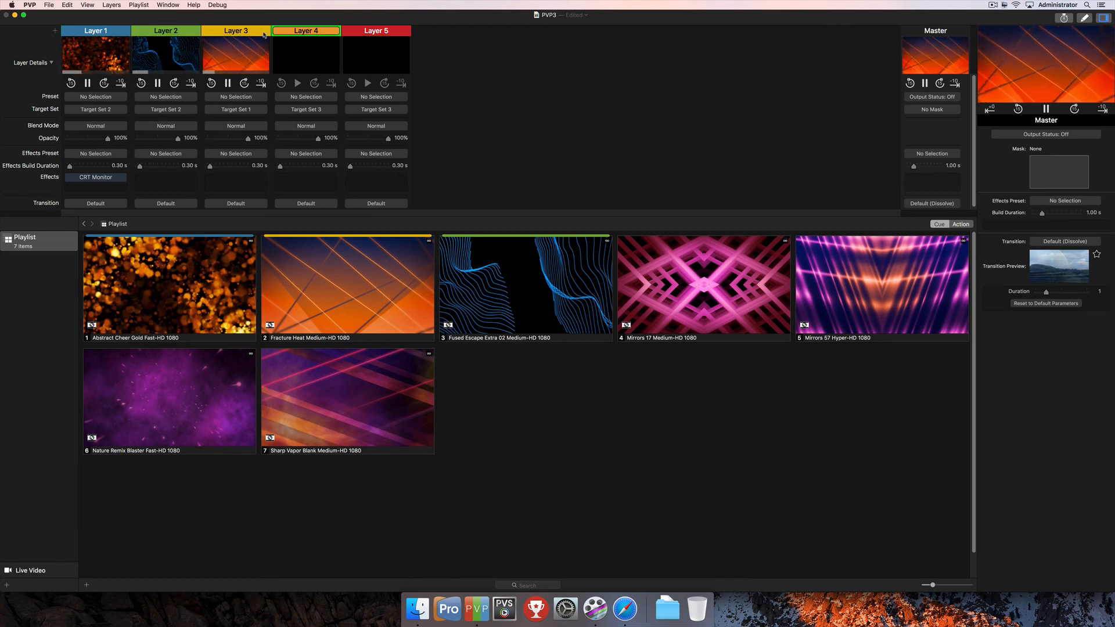